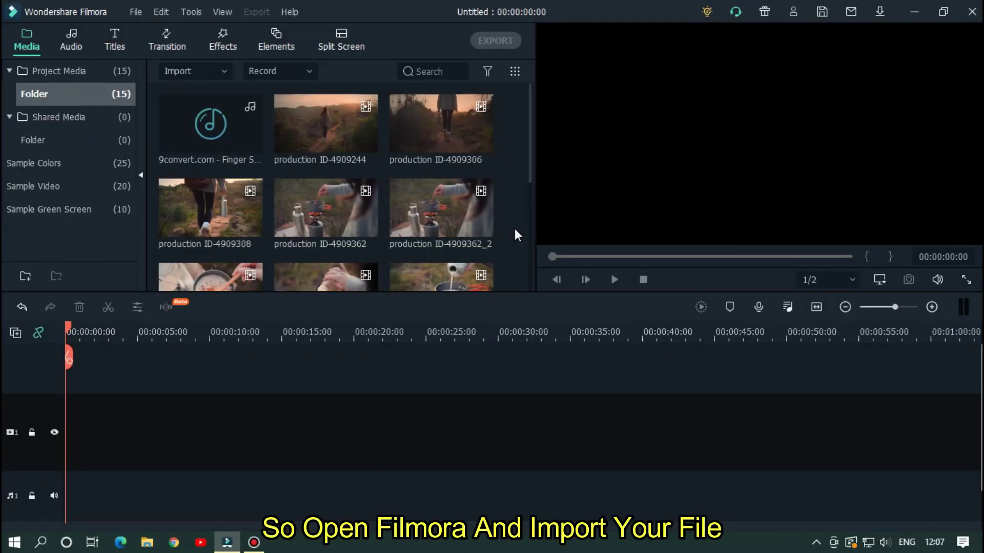
{"action": "scroll", "coordinate": [501, 220], "scroll_direction": "down", "scroll_amount": 3}
{"action": "scroll", "coordinate": [501, 219], "scroll_direction": "up", "scroll_amount": 3}
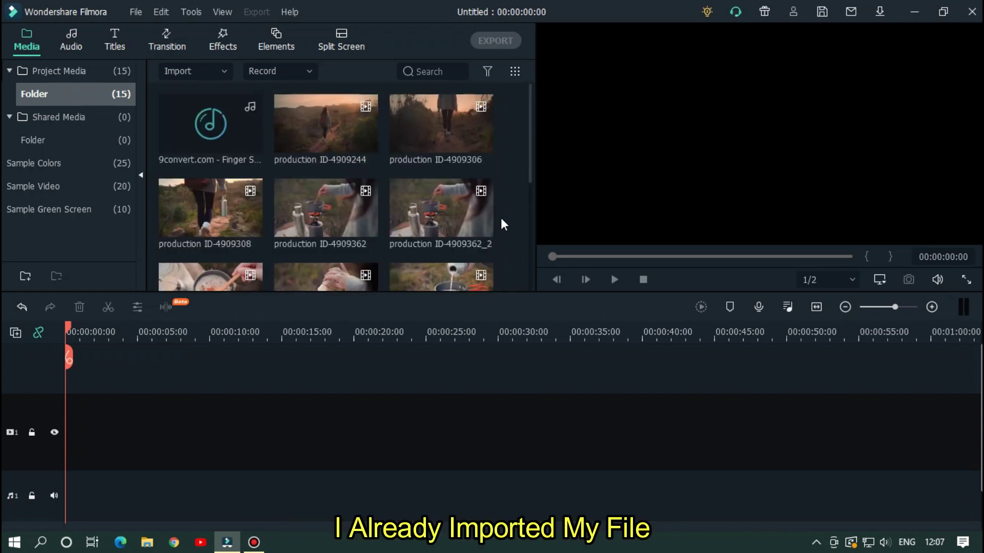
{"action": "scroll", "coordinate": [501, 219], "scroll_direction": "down", "scroll_amount": 3}
{"action": "scroll", "coordinate": [501, 219], "scroll_direction": "up", "scroll_amount": 3}
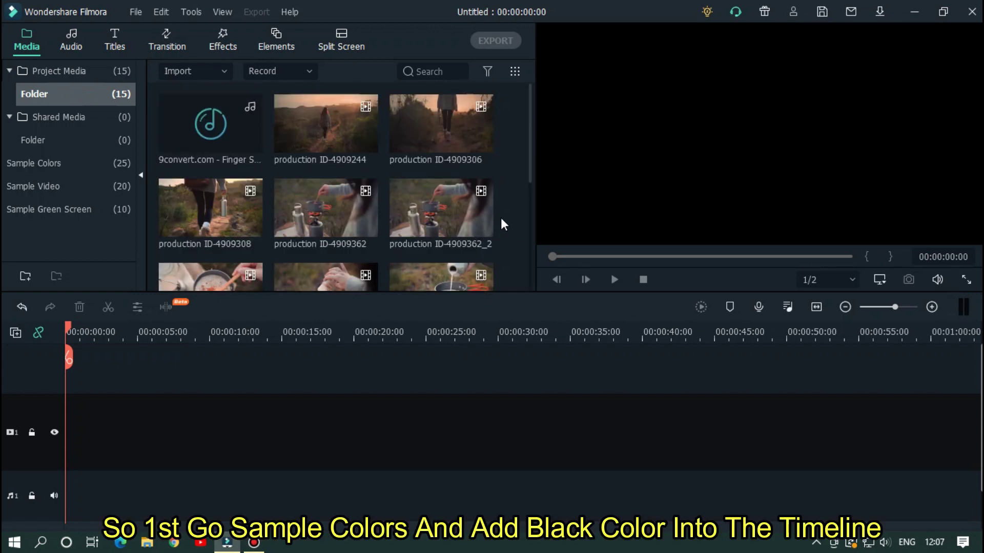
Add the Black sample color at the start of video track 1 and extend the clip to 00:00:13:20.
{"action": "left_click", "coordinate": [88, 168]}
{"action": "scroll", "coordinate": [353, 159], "scroll_direction": "down", "scroll_amount": 3}
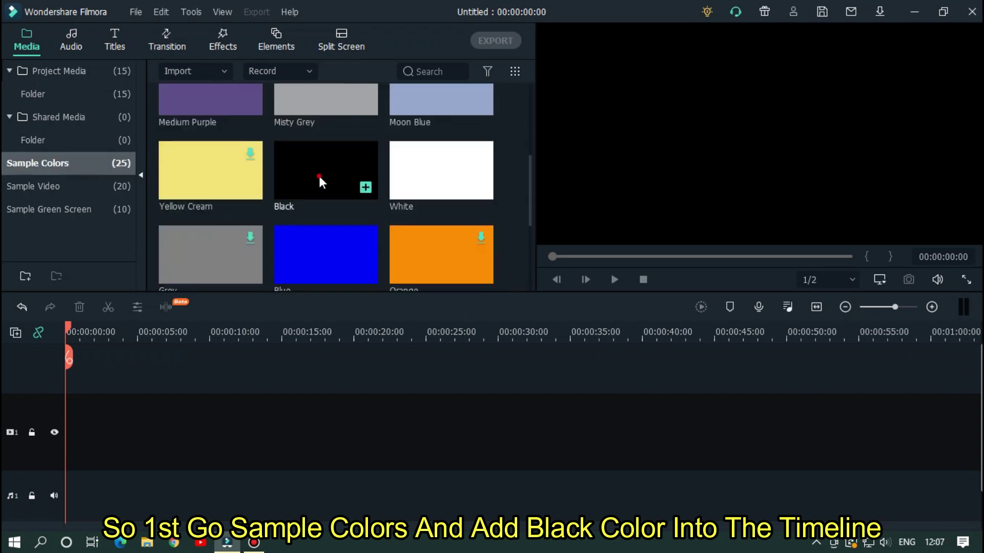
{"action": "left_click_drag", "start_coordinate": [318, 174], "coordinate": [57, 433]}
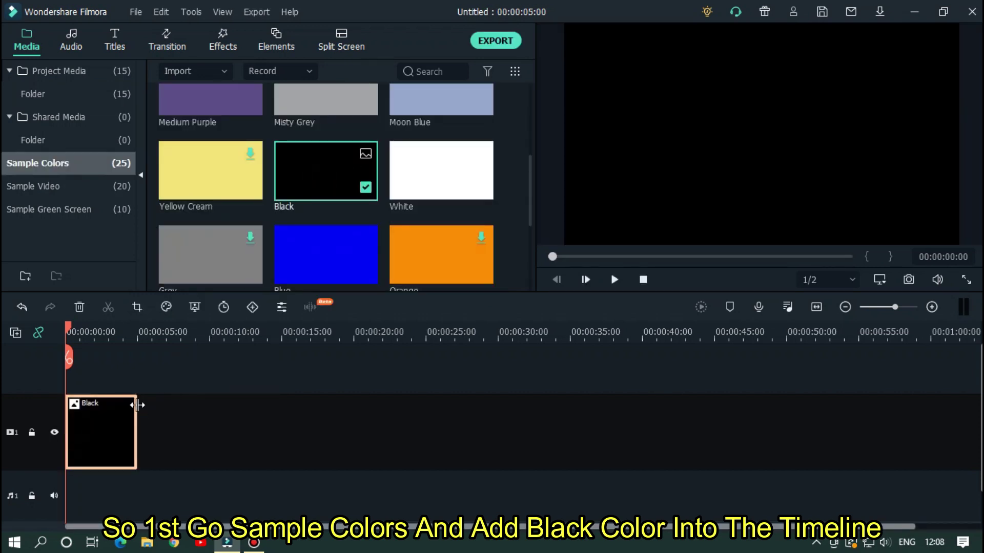
{"action": "left_click_drag", "start_coordinate": [137, 405], "coordinate": [264, 401]}
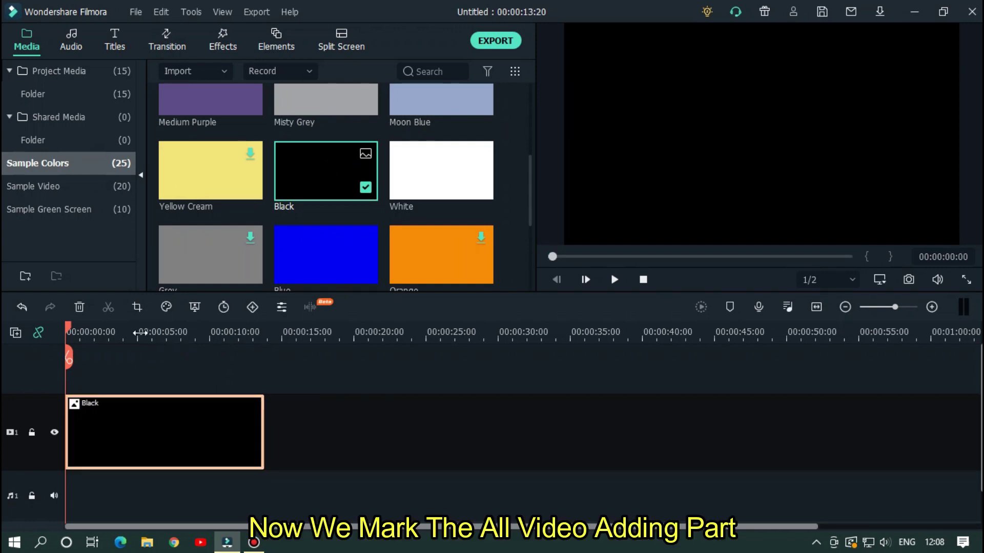
Place a marker on the timeline ruler at 00:00:01:00.
{"action": "left_click_drag", "start_coordinate": [141, 332], "coordinate": [420, 326]}
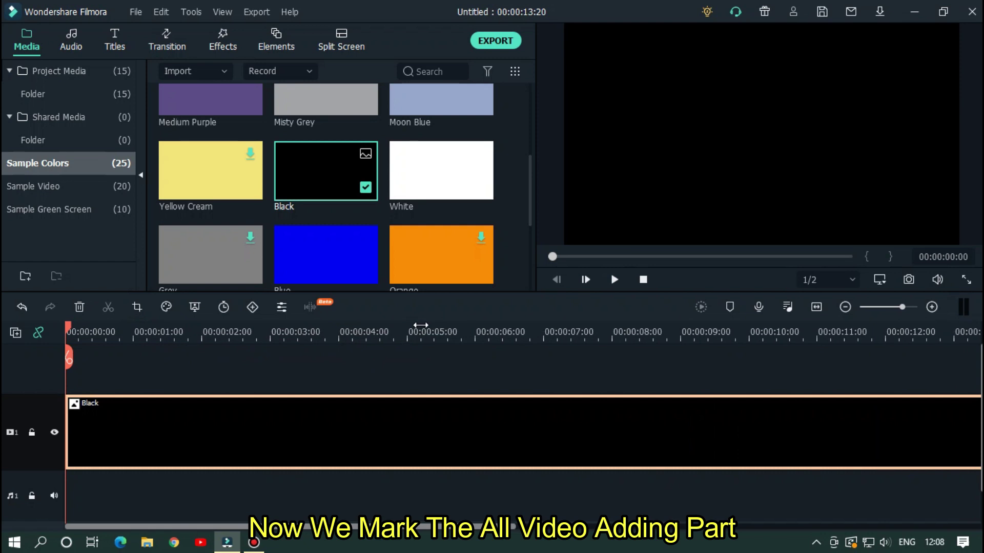
{"action": "left_click", "coordinate": [155, 333]}
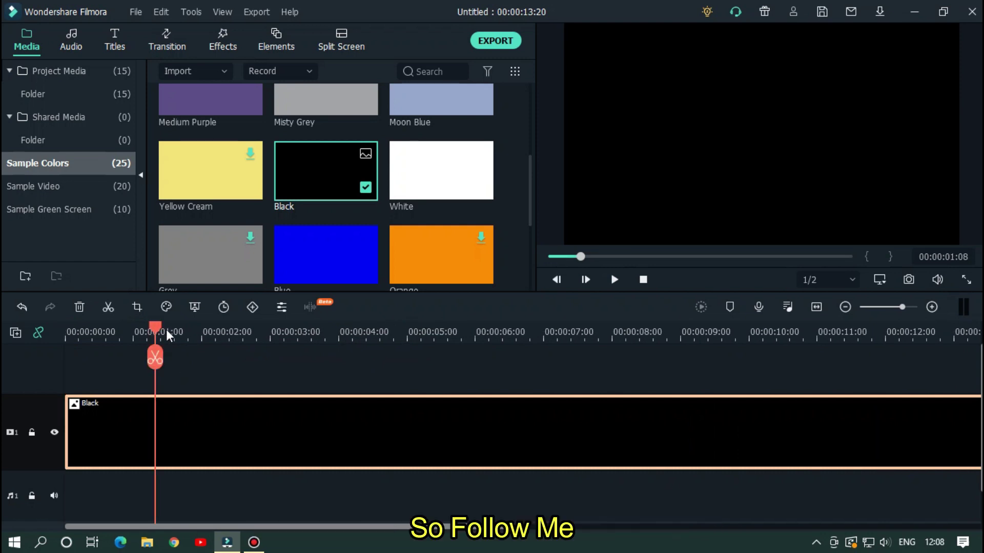
{"action": "left_click_drag", "start_coordinate": [297, 330], "coordinate": [358, 331]}
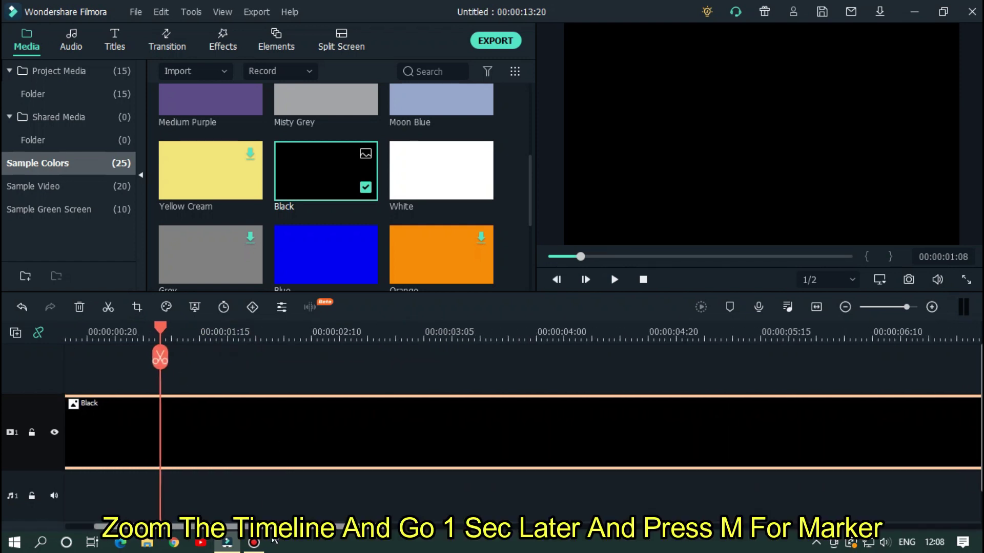
{"action": "left_click_drag", "start_coordinate": [273, 527], "coordinate": [230, 526]}
{"action": "left_click_drag", "start_coordinate": [251, 328], "coordinate": [226, 335]}
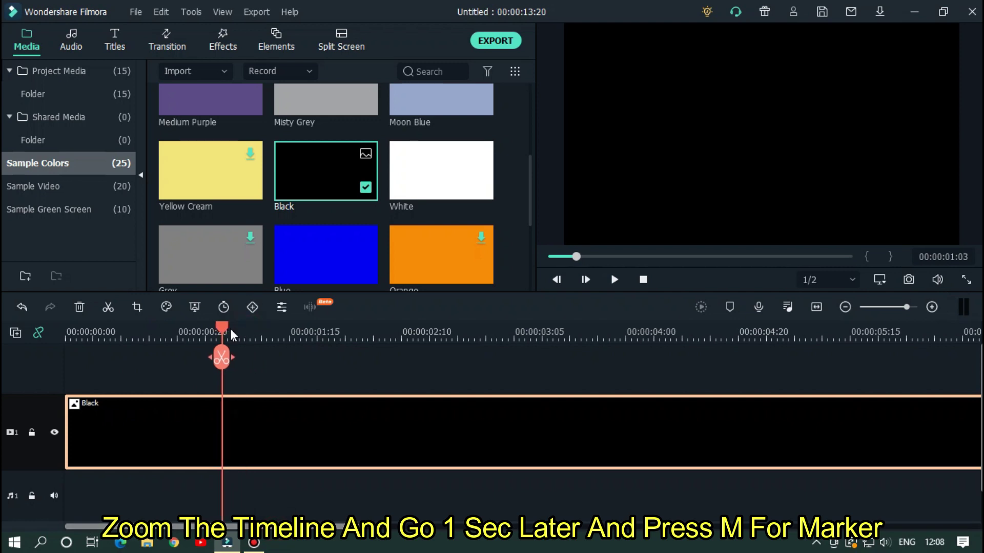
{"action": "left_click_drag", "start_coordinate": [218, 328], "coordinate": [205, 328]}
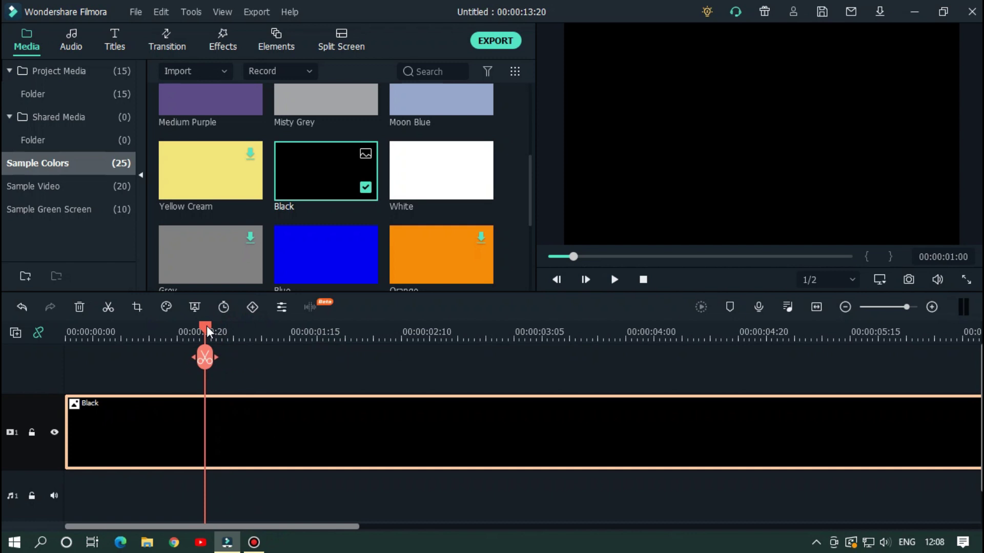
{"action": "left_click", "coordinate": [267, 358]}
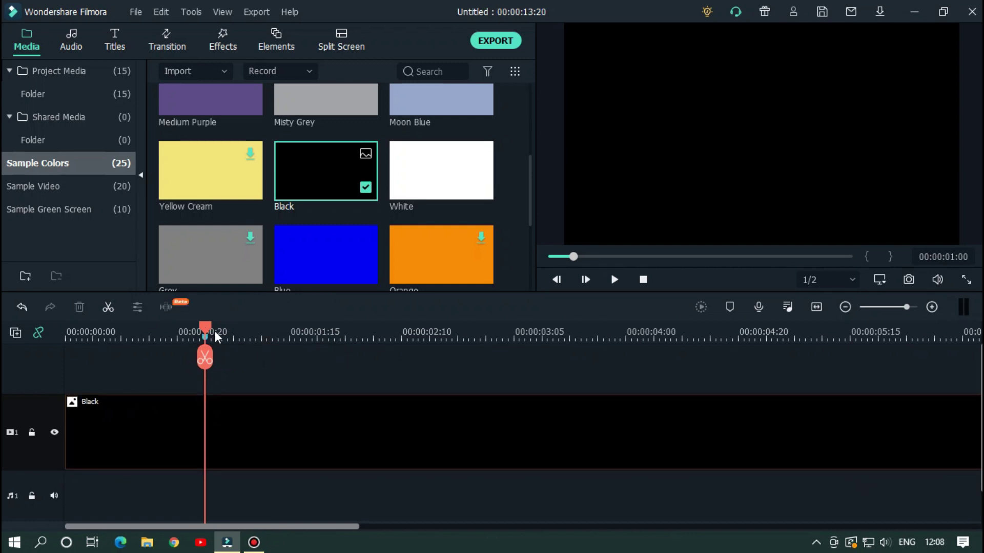
Add timeline markers at 00:00:02:10 and 00:00:03:20.
{"action": "left_click_drag", "start_coordinate": [211, 331], "coordinate": [402, 327]}
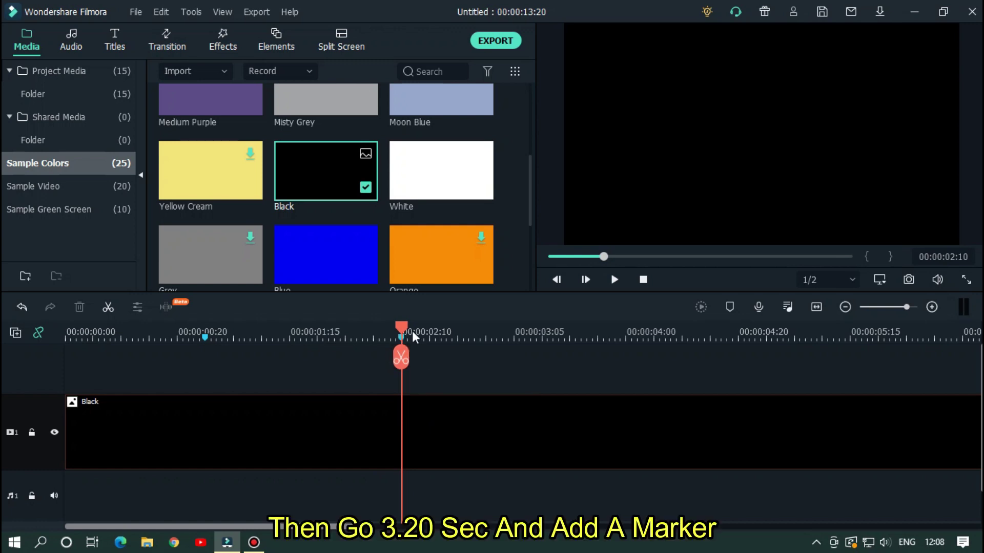
{"action": "left_click_drag", "start_coordinate": [404, 328], "coordinate": [601, 322]}
{"action": "key", "text": "m"}
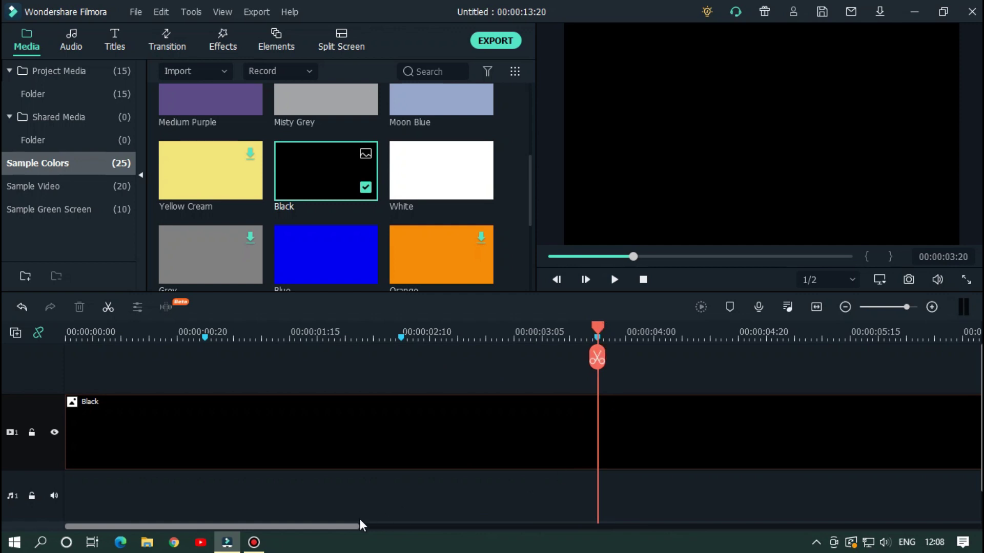
Add timeline markers at 00:00:05:00 and 00:00:06:00.
{"action": "left_click_drag", "start_coordinate": [345, 526], "coordinate": [427, 527]}
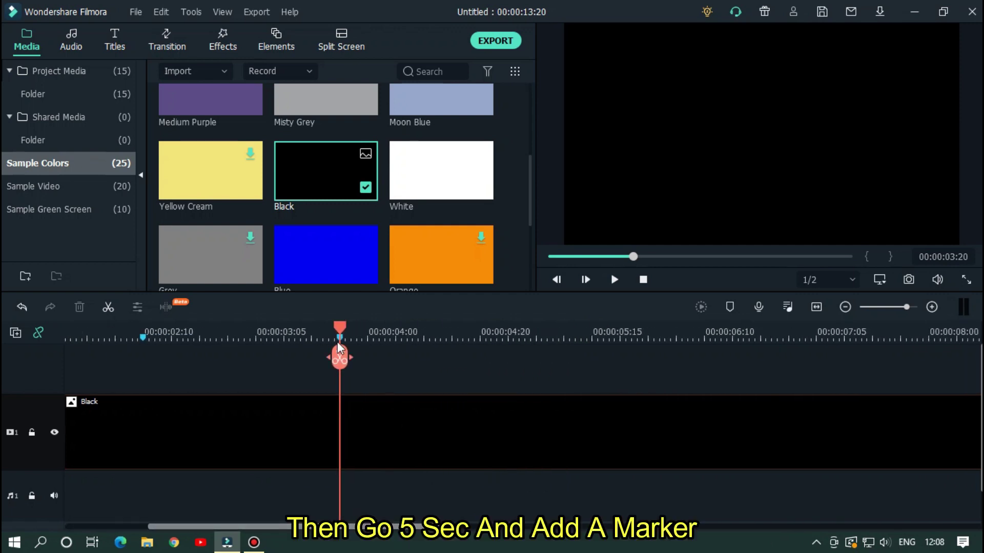
{"action": "left_click_drag", "start_coordinate": [342, 331], "coordinate": [512, 323]}
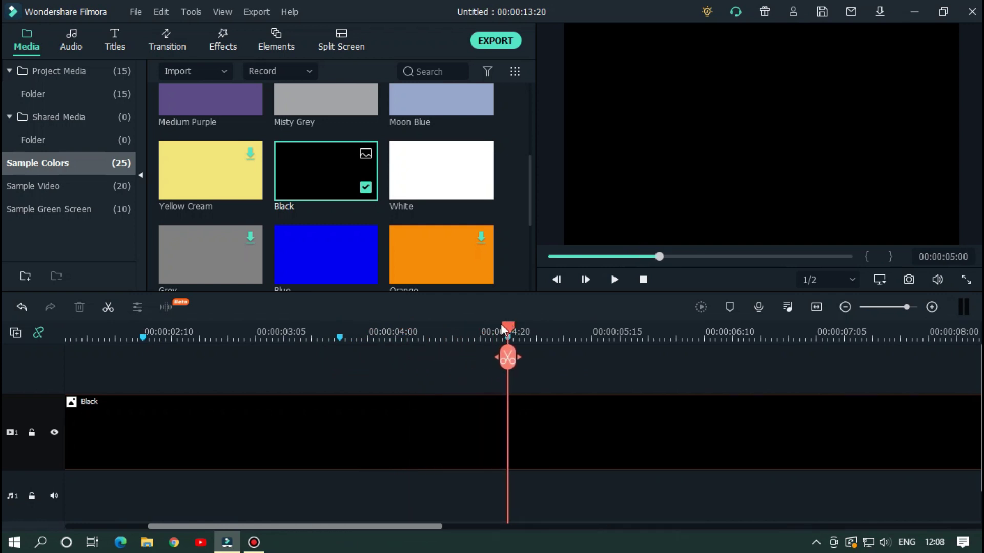
{"action": "left_click_drag", "start_coordinate": [516, 332], "coordinate": [653, 326]}
{"action": "key", "text": "m"}
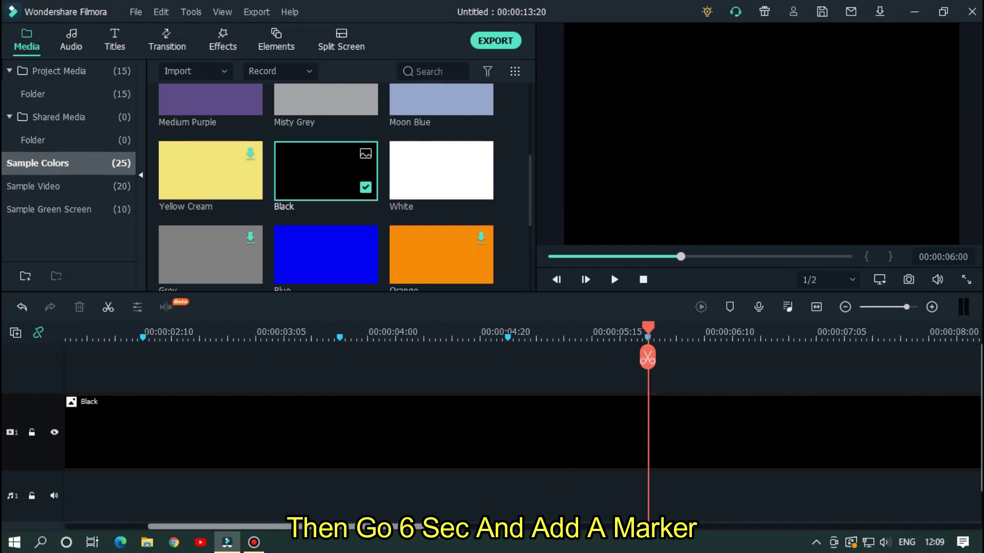
Add three more timeline markers, at about 00:00:06:13, 00:00:07:00 and 00:00:07:15.
{"action": "left_click_drag", "start_coordinate": [439, 527], "coordinate": [519, 526]}
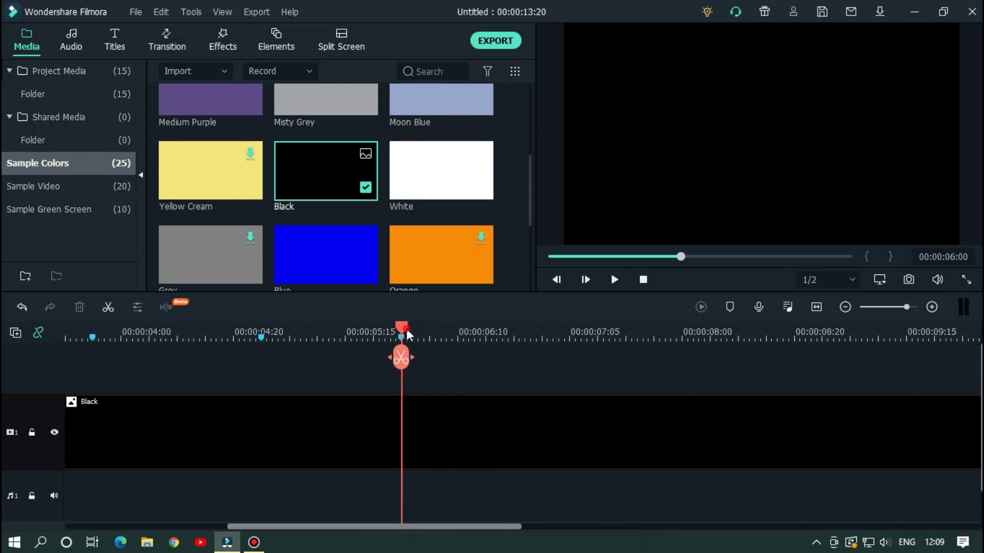
{"action": "left_click_drag", "start_coordinate": [407, 330], "coordinate": [626, 325]}
{"action": "key", "text": "m"}
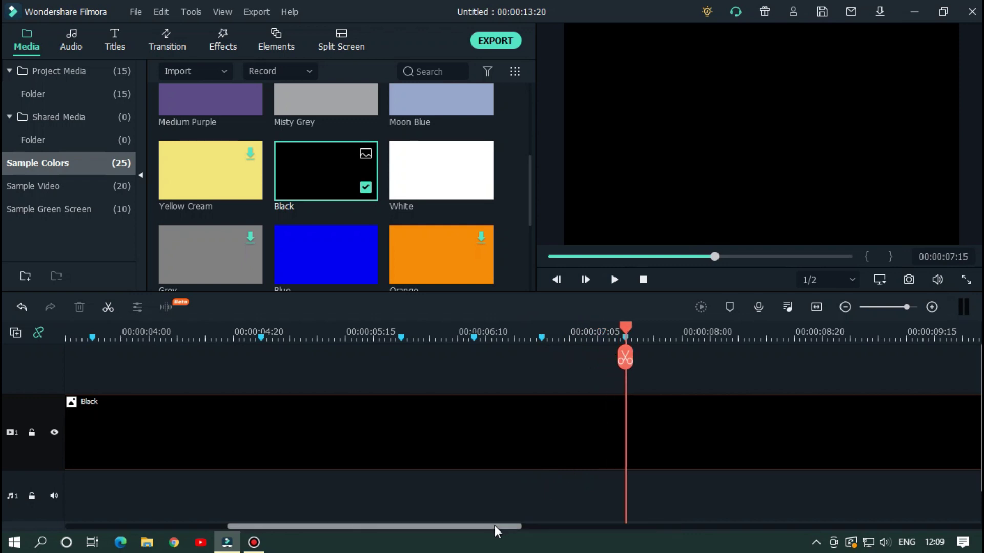
Add timeline markers every five frames from 00:00:08:00 through 00:00:08:20.
{"action": "left_click_drag", "start_coordinate": [498, 524], "coordinate": [573, 523]}
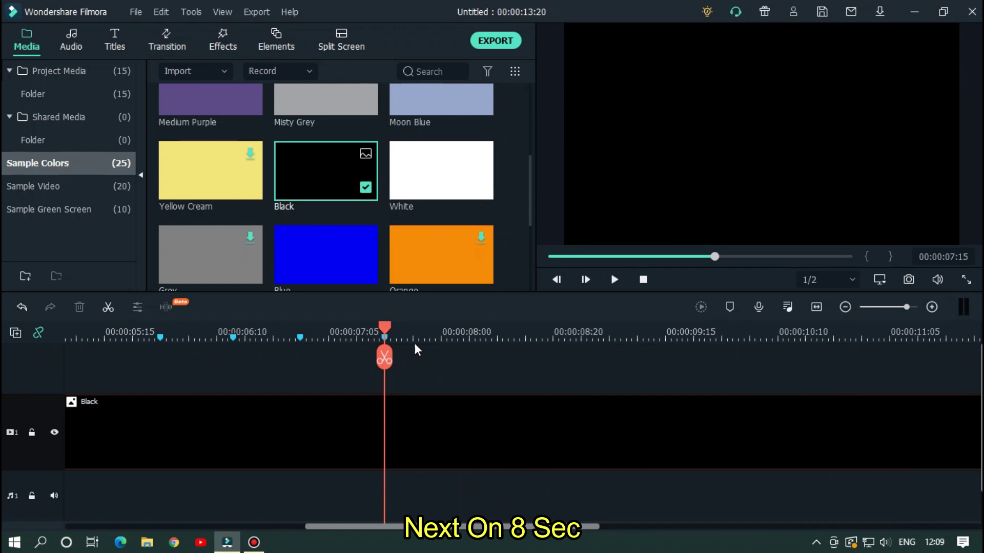
{"action": "left_click_drag", "start_coordinate": [386, 329], "coordinate": [446, 329]}
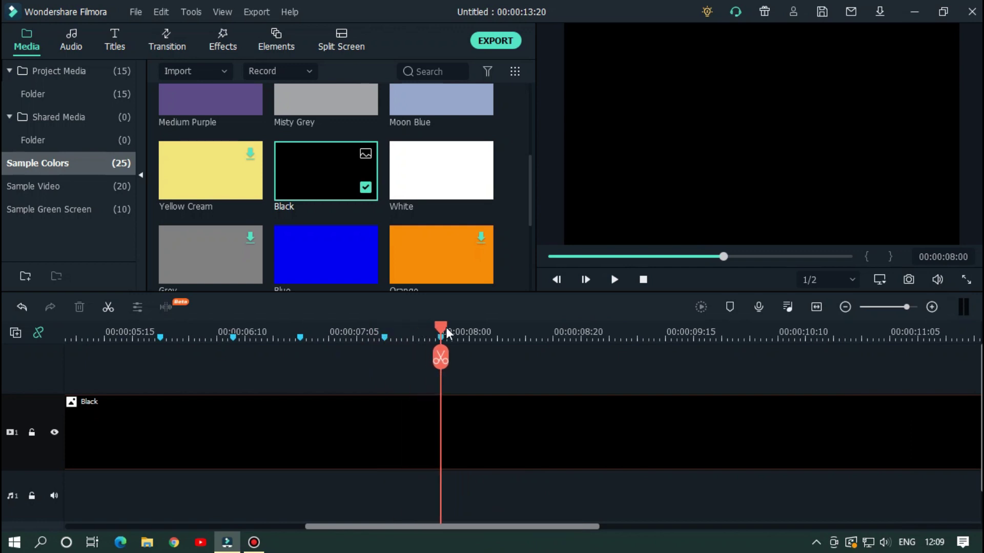
{"action": "mouse_move", "coordinate": [446, 325]}
{"action": "left_mouse_down"}
{"action": "mouse_move", "coordinate": [388, 330]}
{"action": "mouse_move", "coordinate": [555, 330]}
{"action": "left_mouse_up"}
{"action": "key", "text": "m"}
{"action": "key", "text": "m"}
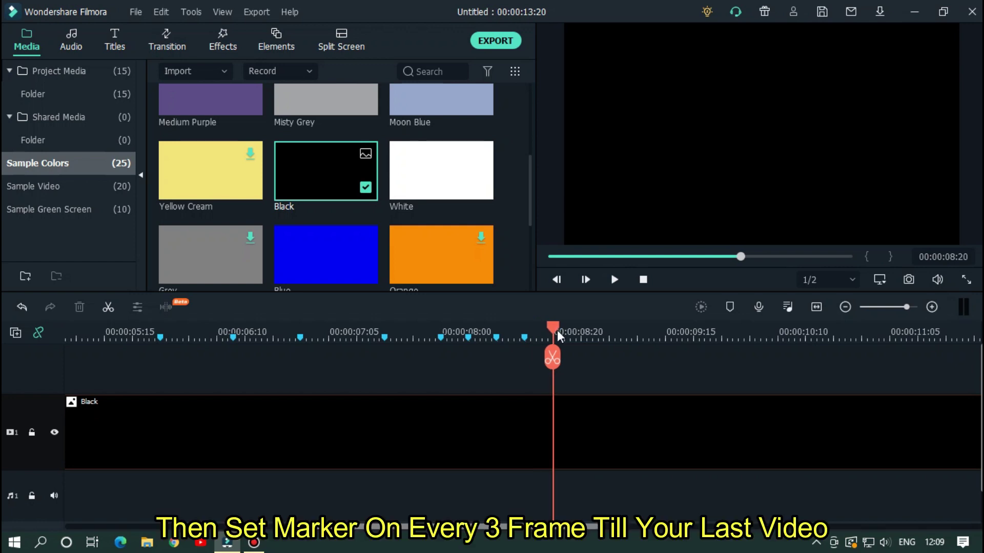
{"action": "key", "text": "m"}
Continue adding timeline markers every three frames after 00:00:08:20, up to and including 00:00:10:03.
{"action": "key", "text": "Right"}
{"action": "key", "text": "Right"}
{"action": "key", "text": "Right"}
{"action": "key", "text": "Right"}
{"action": "key", "text": "Right"}
{"action": "key", "text": "m"}
{"action": "key", "text": "Right"}
{"action": "key", "text": "Right"}
{"action": "key", "text": "Right"}
{"action": "key", "text": "Right"}
{"action": "key", "text": "Right"}
{"action": "key", "text": "Right"}
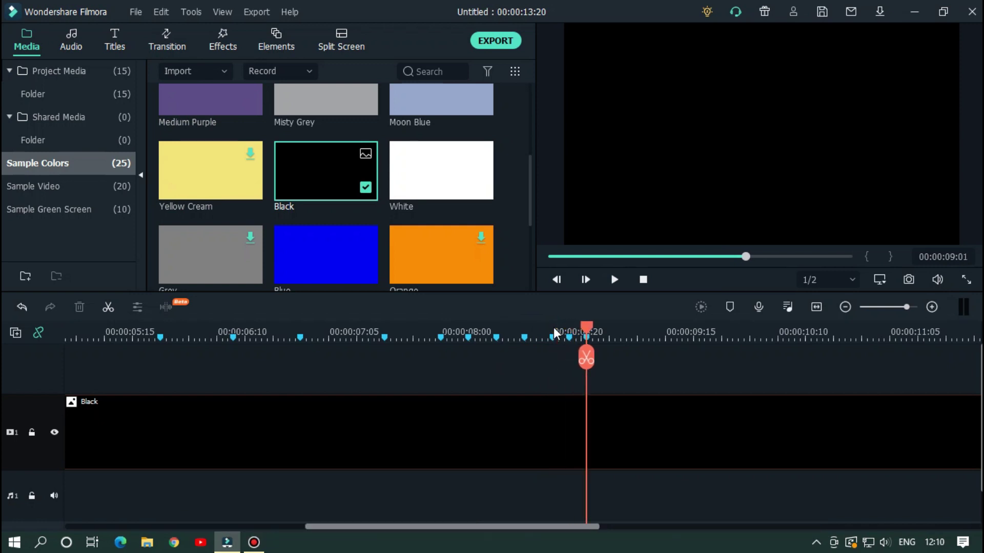
{"action": "key", "text": "Right"}
{"action": "key", "text": "Right"}
{"action": "key", "text": "Right"}
{"action": "key", "text": "m"}
{"action": "key", "text": "Right"}
{"action": "key", "text": "Right"}
{"action": "key", "text": "Right"}
{"action": "key", "text": "m"}
{"action": "key", "text": "Right"}
{"action": "key", "text": "Right"}
{"action": "key", "text": "Right"}
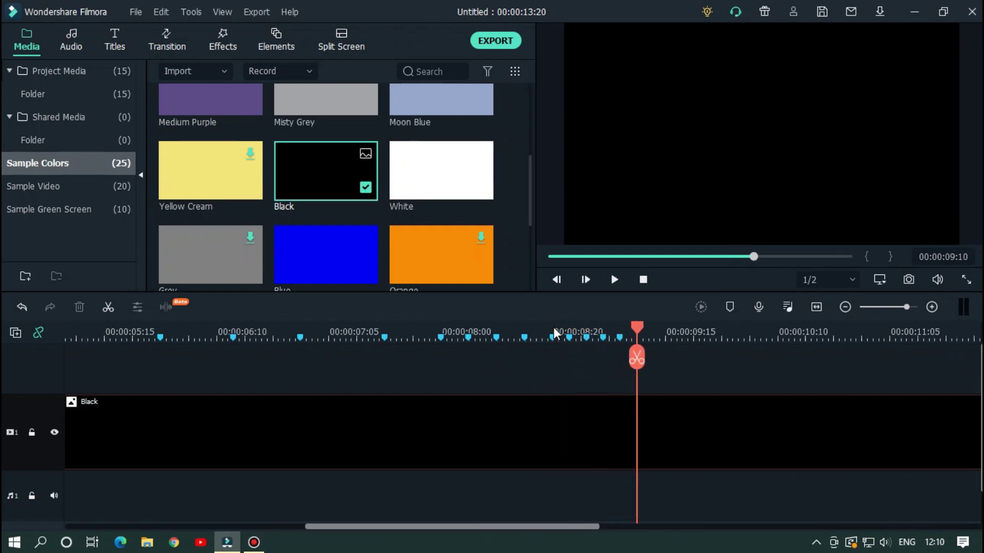
{"action": "key", "text": "m"}
{"action": "key", "text": "Right"}
{"action": "key", "text": "Right"}
{"action": "key", "text": "Right"}
{"action": "key", "text": "m"}
{"action": "key", "text": "Right"}
{"action": "key", "text": "Right"}
{"action": "key", "text": "Right"}
{"action": "key", "text": "m"}
{"action": "key", "text": "Right"}
{"action": "key", "text": "Right"}
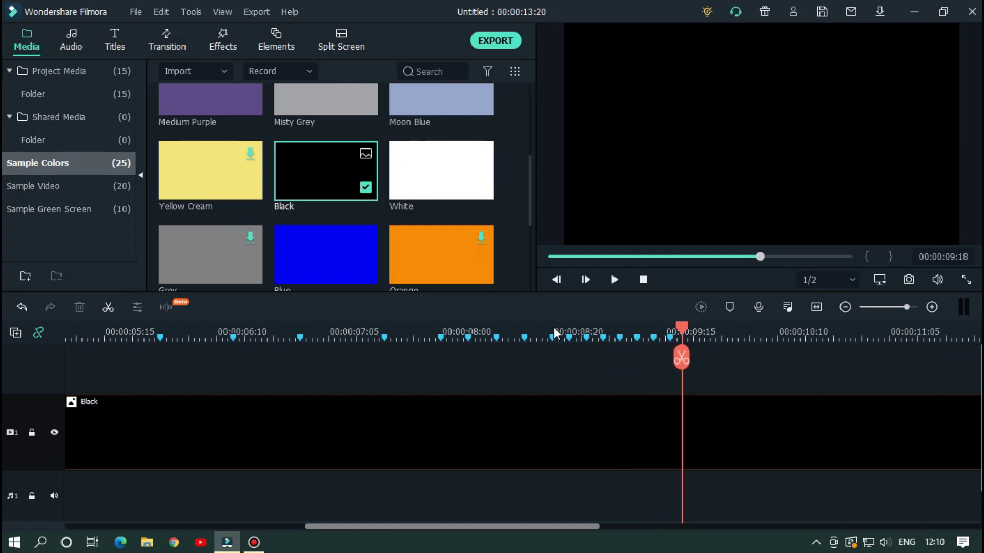
{"action": "key", "text": "Right"}
{"action": "key", "text": "m"}
{"action": "key", "text": "Right"}
{"action": "key", "text": "Right"}
{"action": "key", "text": "Right"}
{"action": "key", "text": "m"}
{"action": "key", "text": "Right"}
{"action": "key", "text": "Right"}
{"action": "key", "text": "Right"}
{"action": "key", "text": "m"}
{"action": "key", "text": "Right"}
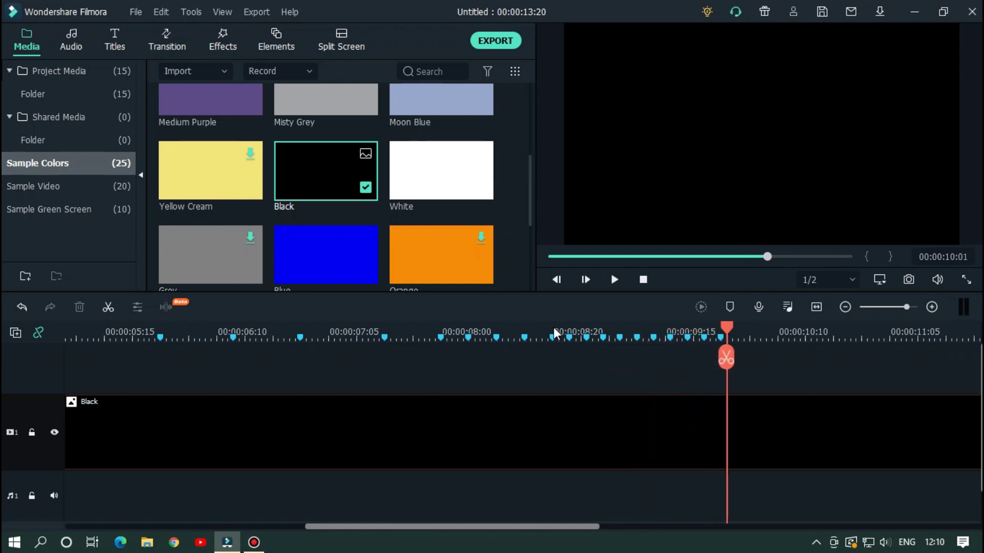
{"action": "key", "text": "Right"}
{"action": "key", "text": "Right"}
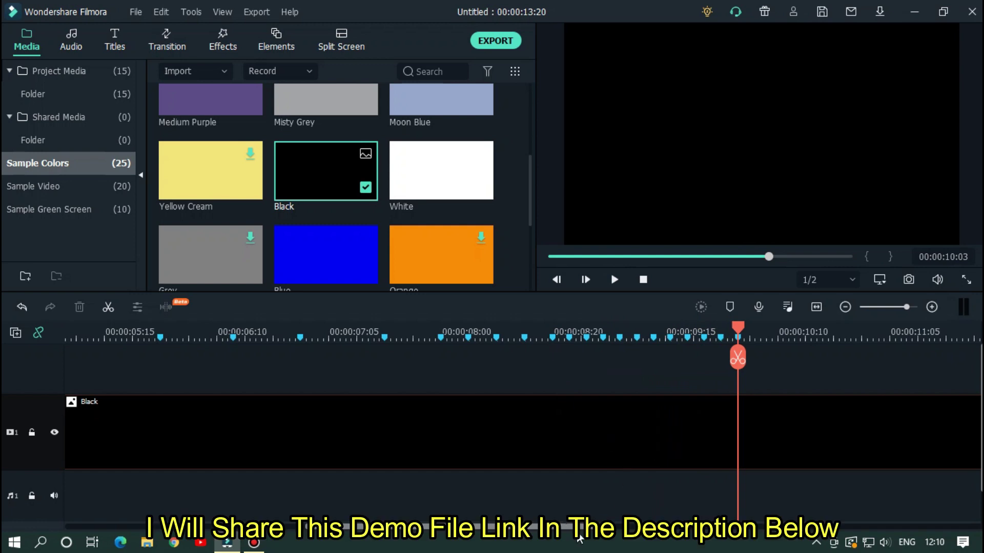
Delete the Black color clip from video track 1, keeping the timeline markers.
{"action": "left_click_drag", "start_coordinate": [530, 525], "coordinate": [248, 506]}
{"action": "left_click_drag", "start_coordinate": [682, 329], "coordinate": [394, 322]}
{"action": "left_click", "coordinate": [395, 322]}
{"action": "left_click_drag", "start_coordinate": [470, 327], "coordinate": [307, 325]}
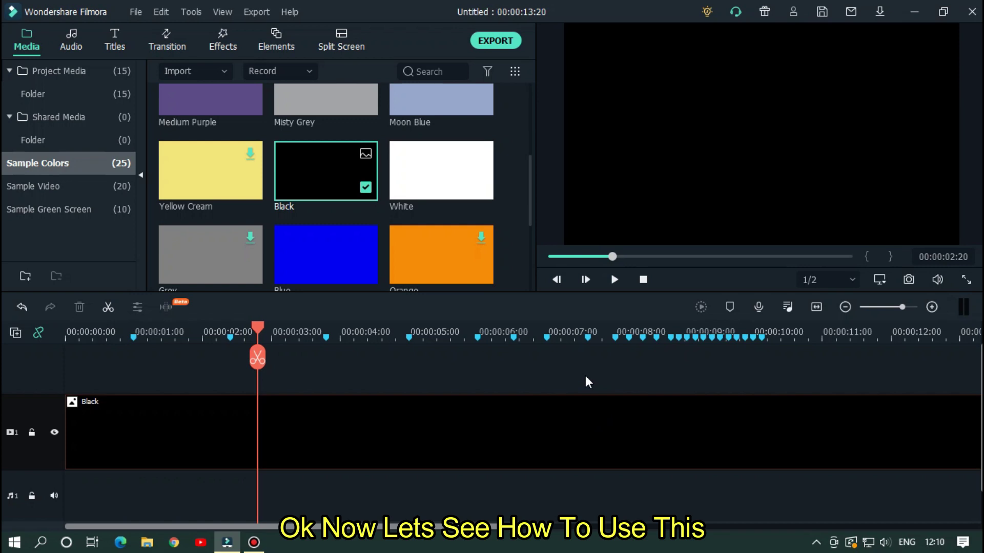
{"action": "left_click", "coordinate": [547, 420]}
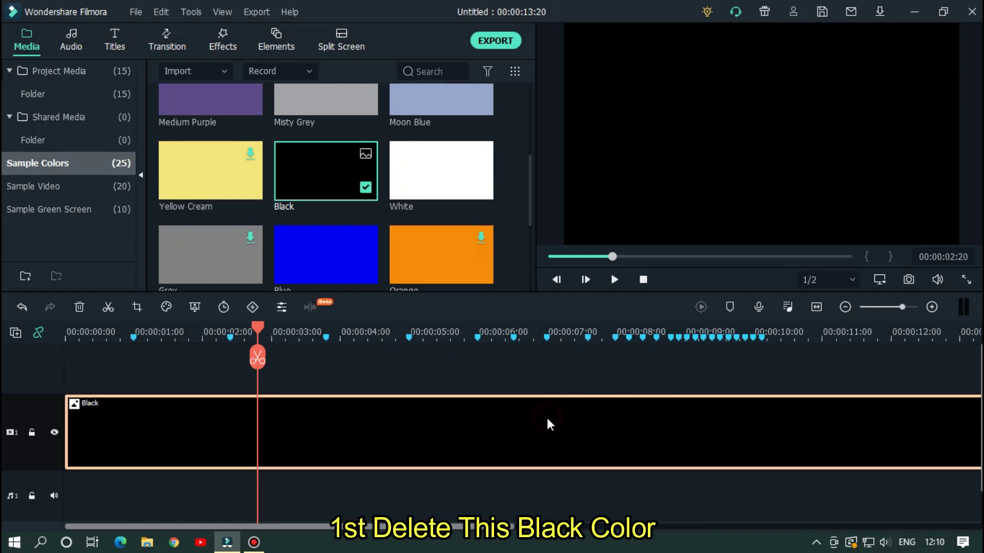
{"action": "key", "text": "Delete"}
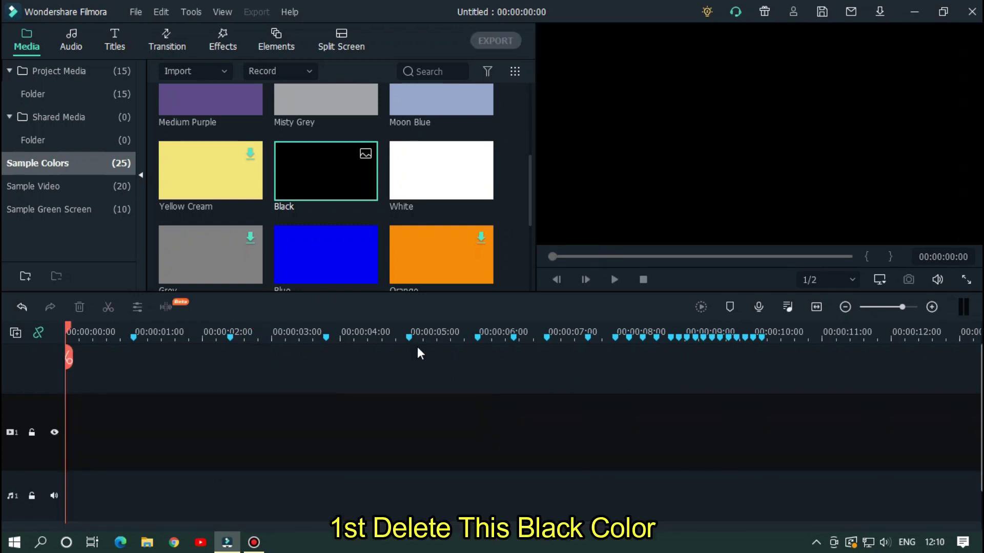
Add the project clip production ID-4909470 at the start of video track 1.
{"action": "left_click", "coordinate": [97, 75]}
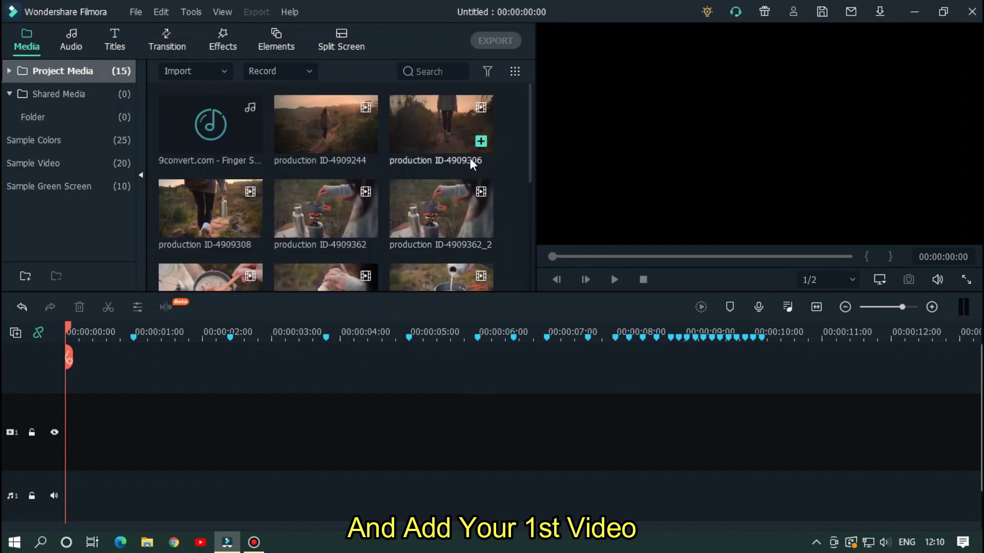
{"action": "left_click_drag", "start_coordinate": [531, 96], "coordinate": [531, 243]}
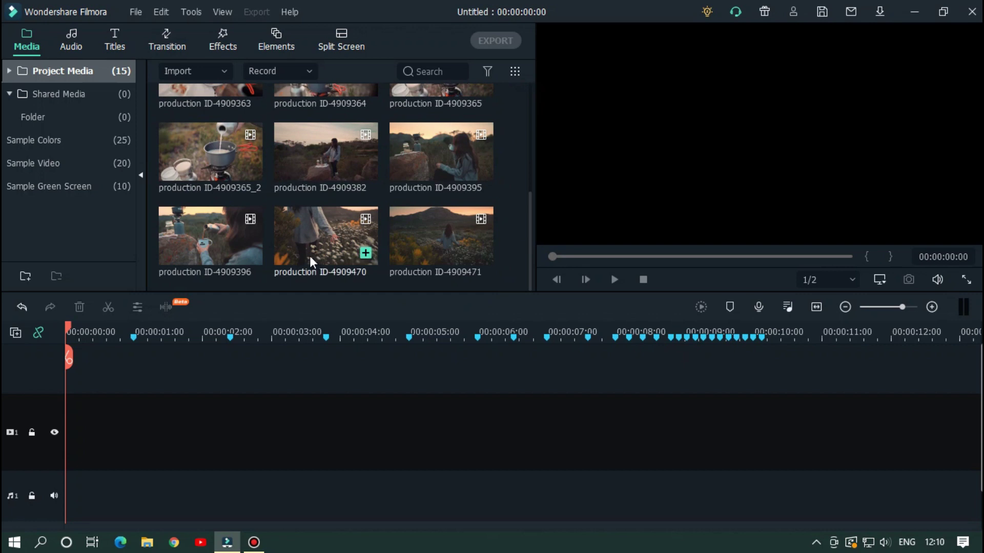
{"action": "left_click_drag", "start_coordinate": [309, 256], "coordinate": [47, 435]}
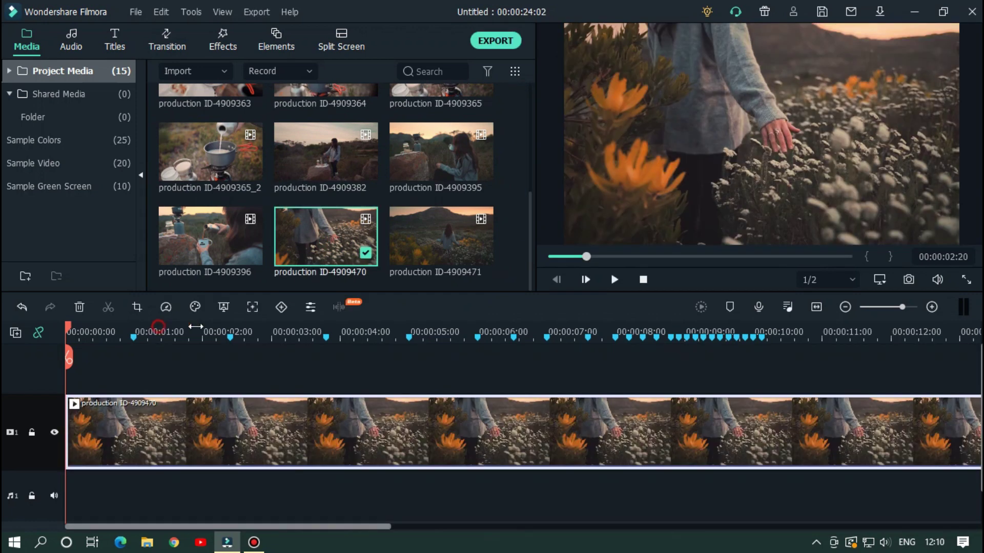
Split the production ID-4909470 clip at the first marker, 00:00:01:00, and delete the part after it.
{"action": "left_click_drag", "start_coordinate": [195, 327], "coordinate": [502, 312]}
{"action": "left_click", "coordinate": [398, 332]}
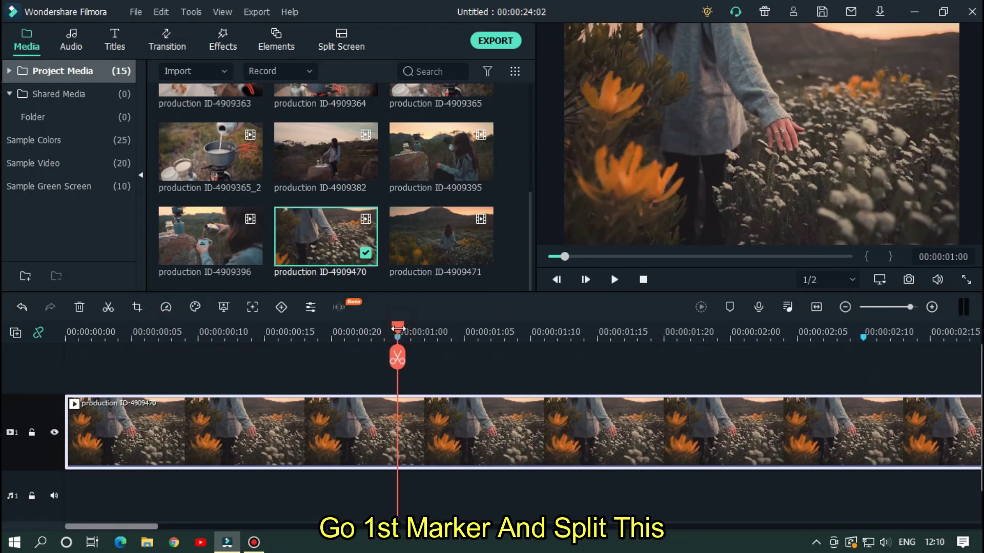
{"action": "left_click", "coordinate": [402, 372]}
{"action": "key", "text": "Delete"}
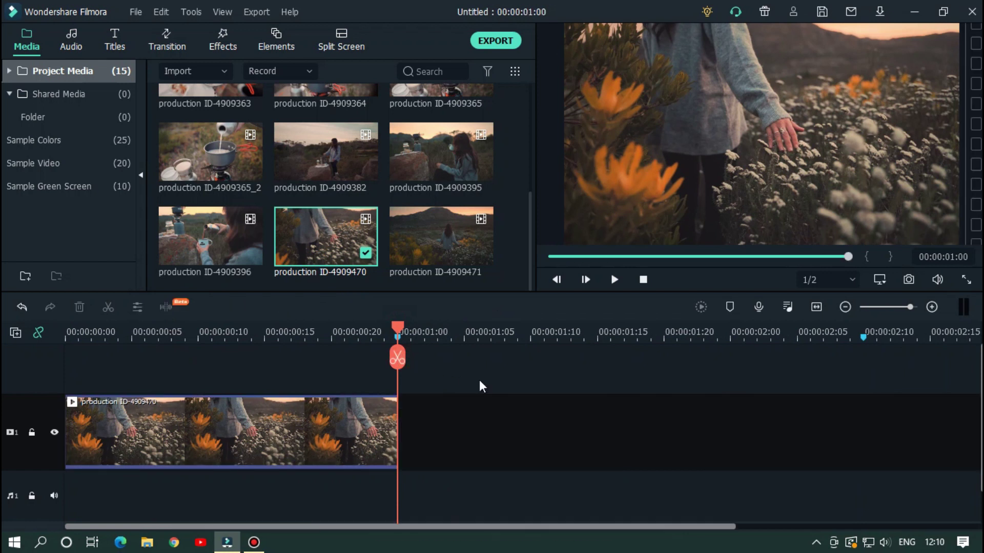
{"action": "scroll", "coordinate": [479, 216], "scroll_direction": "up", "scroll_amount": 3}
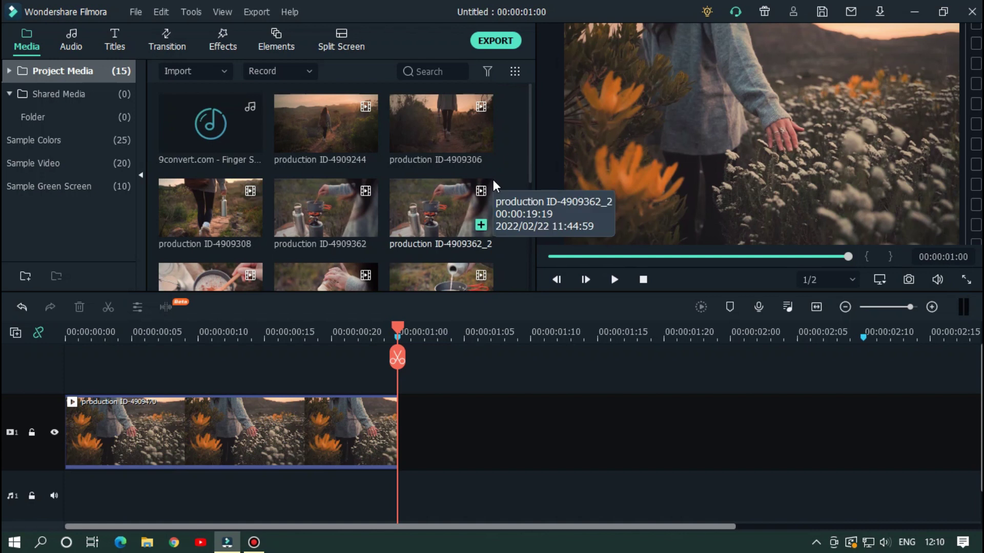
{"action": "left_click_drag", "start_coordinate": [530, 108], "coordinate": [538, 73]}
{"action": "left_click", "coordinate": [436, 125]}
{"action": "left_click_drag", "start_coordinate": [435, 125], "coordinate": [405, 410]}
{"action": "left_click", "coordinate": [872, 331]}
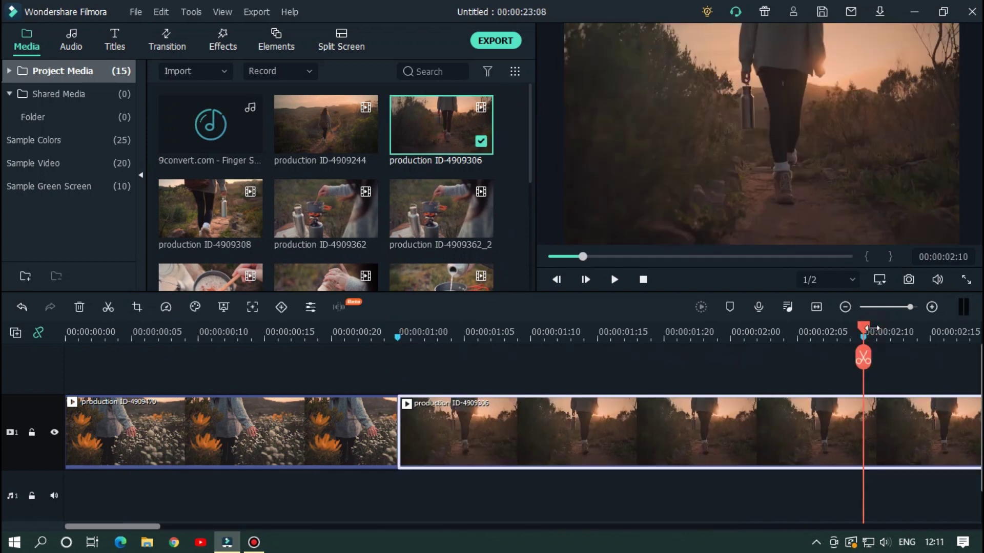
{"action": "key", "text": "Delete"}
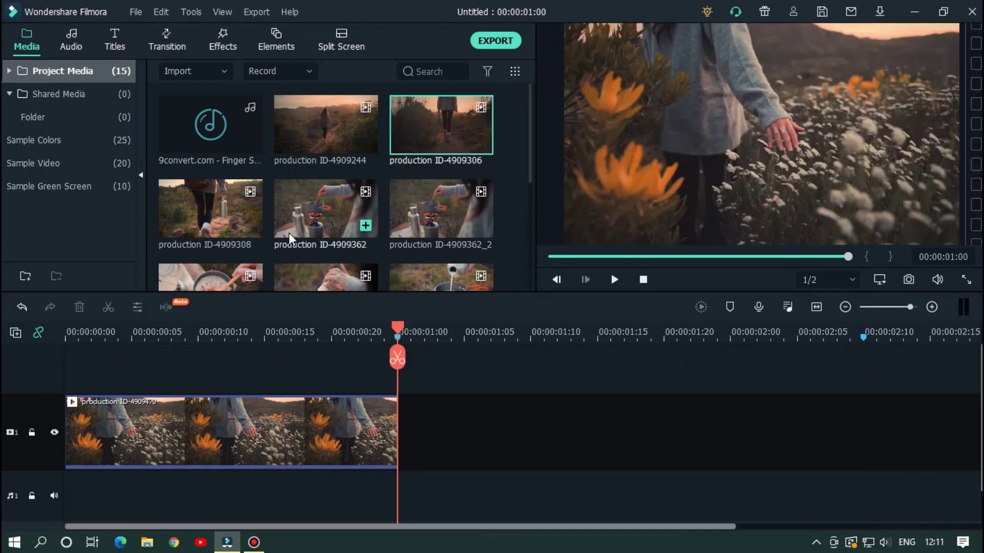
Add production ID-4909308 after the first clip, split it at the second marker, 00:00:02:10, and delete the part after it.
{"action": "left_click_drag", "start_coordinate": [210, 215], "coordinate": [420, 440]}
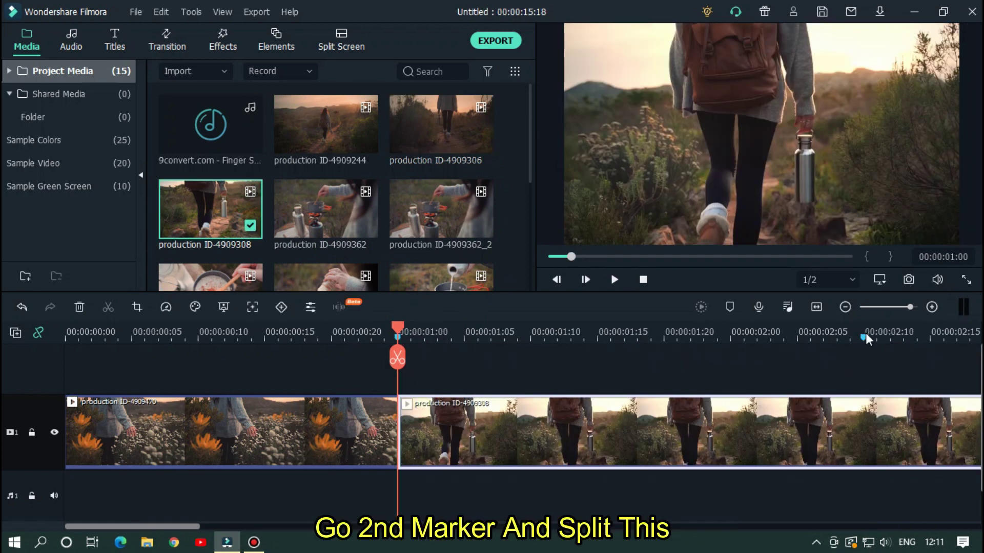
{"action": "left_click", "coordinate": [867, 333]}
{"action": "left_click", "coordinate": [863, 358]}
{"action": "key", "text": "Delete"}
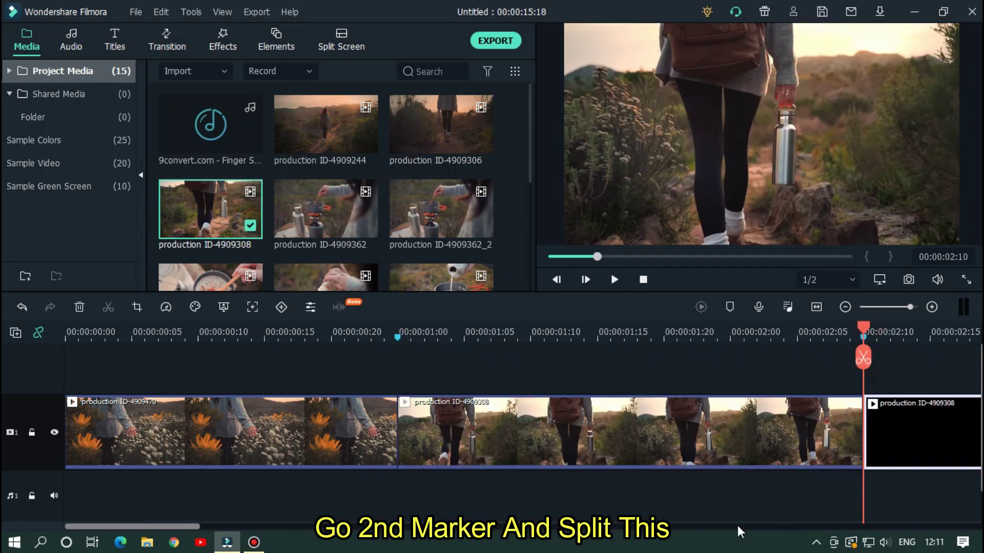
Add production ID-4909306 as the third clip, split it at the 00:00:03:20 marker, and delete the part after it.
{"action": "left_click_drag", "start_coordinate": [493, 528], "coordinate": [763, 507]}
{"action": "mouse_move", "coordinate": [429, 205]}
{"action": "mouse_move", "coordinate": [446, 123]}
{"action": "left_mouse_down"}
{"action": "mouse_move", "coordinate": [355, 397]}
{"action": "mouse_move", "coordinate": [364, 438]}
{"action": "left_mouse_up"}
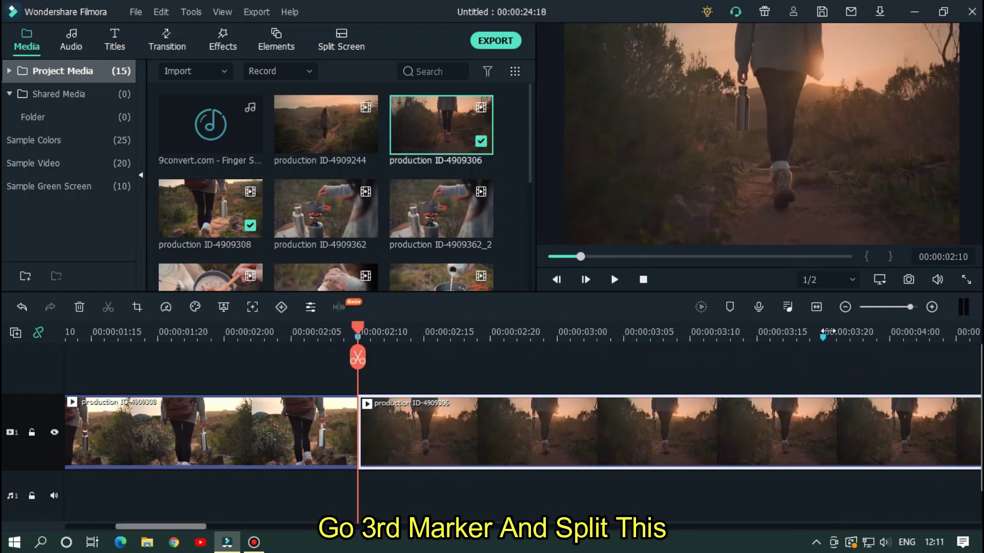
{"action": "left_click", "coordinate": [824, 336]}
{"action": "left_click", "coordinate": [824, 356]}
{"action": "key", "text": "Delete"}
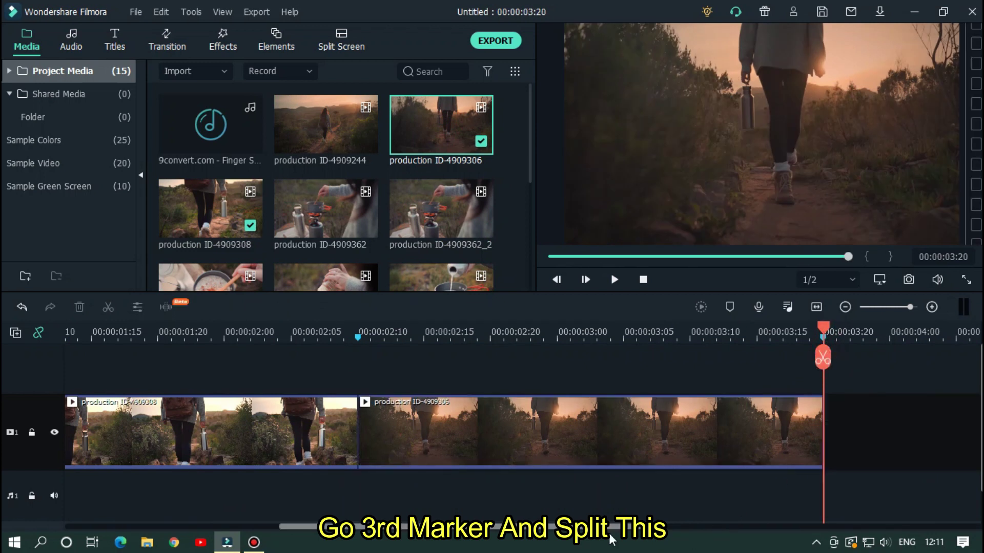
Add production ID-4909244 as the fourth clip, split it at the 00:00:05:00 marker, and delete the part after it.
{"action": "left_click_drag", "start_coordinate": [492, 528], "coordinate": [762, 527]}
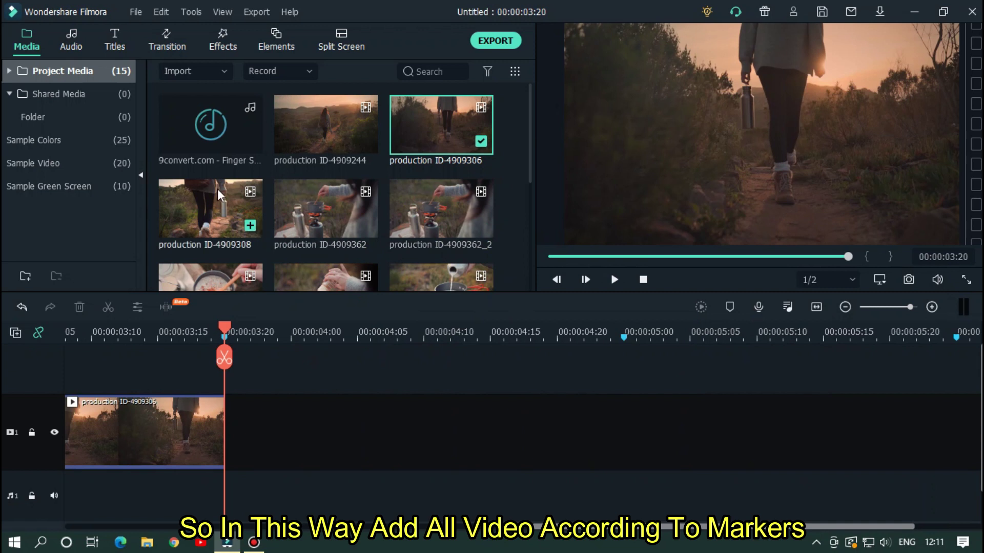
{"action": "left_click_drag", "start_coordinate": [325, 134], "coordinate": [226, 430]}
{"action": "left_click", "coordinate": [624, 334]}
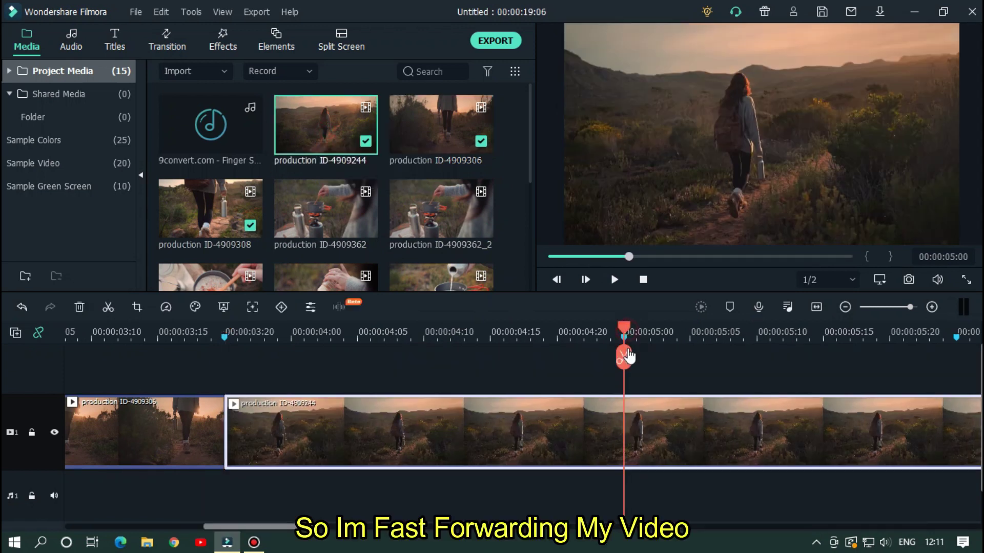
{"action": "left_click", "coordinate": [627, 358]}
{"action": "key", "text": "Delete"}
Add production ID-4909471 at 00:00:05:00 and cut it off at the 00:00:06:00 marker.
{"action": "left_click_drag", "start_coordinate": [545, 527], "coordinate": [660, 522]}
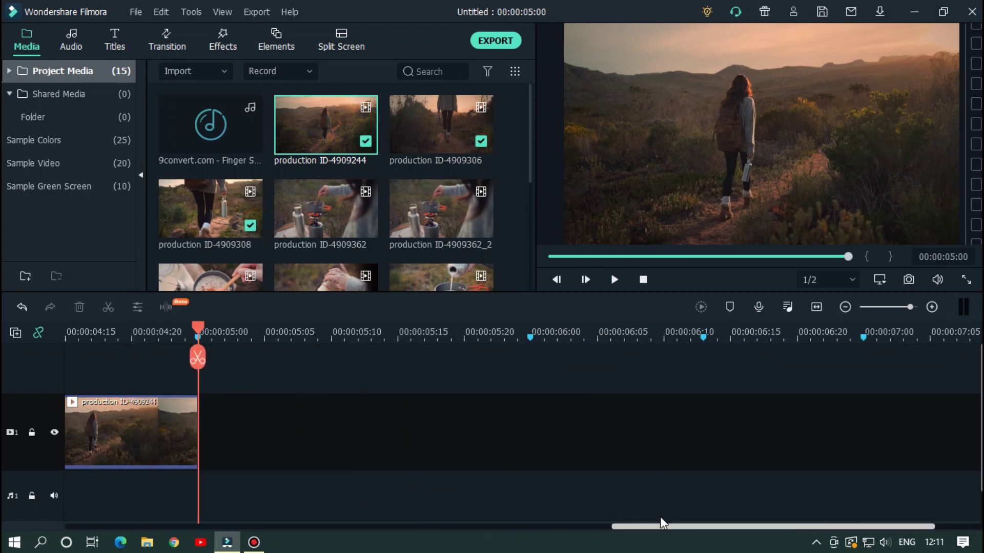
{"action": "scroll", "coordinate": [389, 205], "scroll_direction": "down", "scroll_amount": 4}
{"action": "left_click_drag", "start_coordinate": [441, 255], "coordinate": [239, 429]}
{"action": "left_click", "coordinate": [571, 336]}
{"action": "left_click", "coordinate": [571, 357]}
{"action": "key", "text": "Delete"}
Add production ID-4909382 at 00:00:06:00 and cut it off at the 00:00:06:13 marker.
{"action": "left_click_drag", "start_coordinate": [558, 526], "coordinate": [605, 528]}
{"action": "left_click_drag", "start_coordinate": [325, 170], "coordinate": [478, 431]}
{"action": "left_click", "coordinate": [637, 335]}
{"action": "left_click", "coordinate": [637, 357]}
{"action": "key", "text": "Delete"}
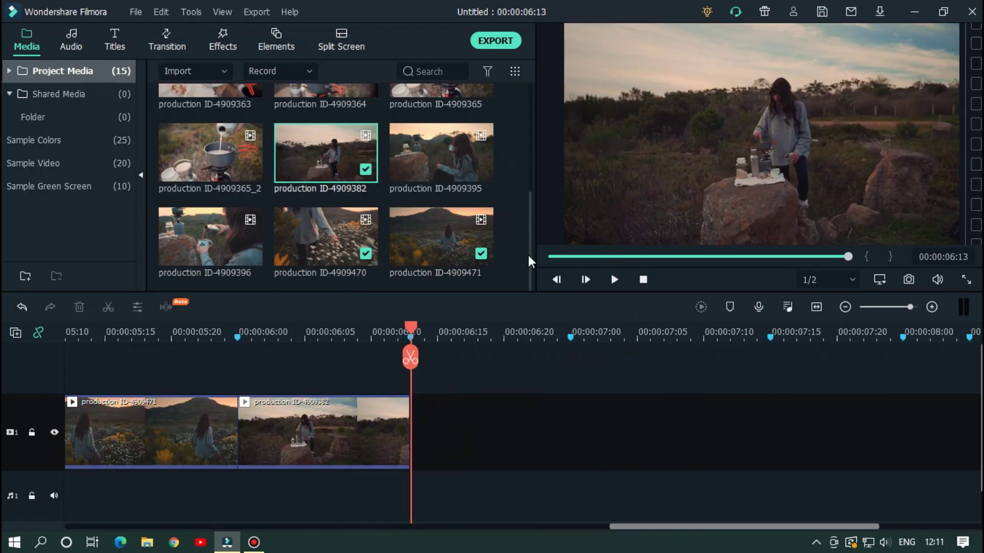
Add production ID-4909362 at 00:00:06:13 and cut it off at the 00:00:07:00 marker.
{"action": "left_click_drag", "start_coordinate": [529, 256], "coordinate": [529, 165]}
{"action": "left_click_drag", "start_coordinate": [529, 119], "coordinate": [527, 150]}
{"action": "left_click_drag", "start_coordinate": [325, 124], "coordinate": [479, 430]}
{"action": "left_click", "coordinate": [571, 339]}
{"action": "left_click", "coordinate": [571, 357]}
{"action": "key", "text": "Delete"}
Add production ID-4909365 from 00:00:07:00 to the 00:00:07:15 marker, followed by production ID-4909364 cut off at 00:00:08:00.
{"action": "mouse_move", "coordinate": [530, 131]}
{"action": "left_mouse_down"}
{"action": "mouse_move", "coordinate": [529, 149]}
{"action": "mouse_move", "coordinate": [529, 125]}
{"action": "left_mouse_up"}
{"action": "left_click_drag", "start_coordinate": [440, 219], "coordinate": [615, 431]}
{"action": "left_click_drag", "start_coordinate": [611, 527], "coordinate": [685, 527]}
{"action": "left_click_drag", "start_coordinate": [325, 220], "coordinate": [502, 444]}
{"action": "left_click", "coordinate": [623, 337]}
{"action": "left_click", "coordinate": [623, 358]}
{"action": "key", "text": "Delete"}
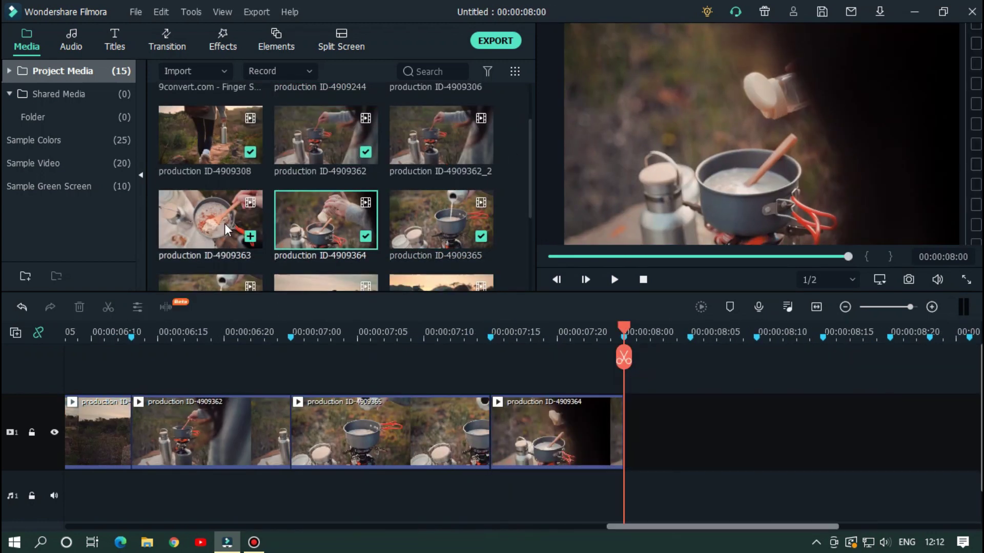
Add production ID-4909363 from 00:00:08:00 to the 00:00:08:05 marker, followed by production ID-4909364 cut off at 00:00:08:10.
{"action": "left_click_drag", "start_coordinate": [224, 224], "coordinate": [635, 430]}
{"action": "left_click", "coordinate": [690, 337]}
{"action": "left_click", "coordinate": [690, 357]}
{"action": "left_click_drag", "start_coordinate": [529, 169], "coordinate": [530, 141]}
{"action": "left_click_drag", "start_coordinate": [325, 264], "coordinate": [474, 430]}
{"action": "left_click", "coordinate": [477, 338]}
{"action": "left_click", "coordinate": [477, 357]}
{"action": "key", "text": "Delete"}
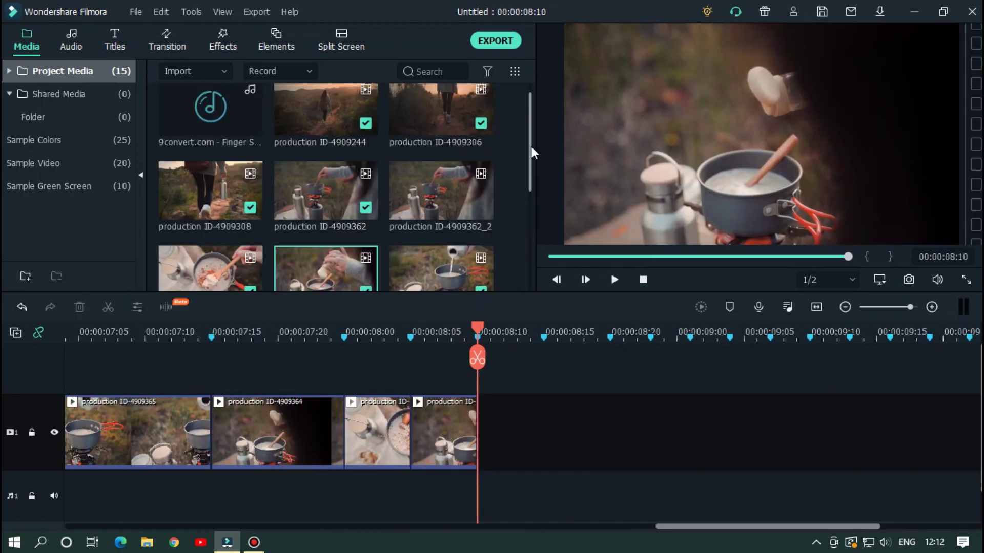
Add production ID-4909382 at 00:00:08:10 and cut it off at the 00:00:08:15 marker.
{"action": "left_click_drag", "start_coordinate": [530, 146], "coordinate": [531, 224]}
{"action": "left_click_drag", "start_coordinate": [326, 199], "coordinate": [543, 430]}
{"action": "left_click_drag", "start_coordinate": [568, 338], "coordinate": [543, 340]}
{"action": "left_click", "coordinate": [543, 357]}
{"action": "key", "text": "Delete"}
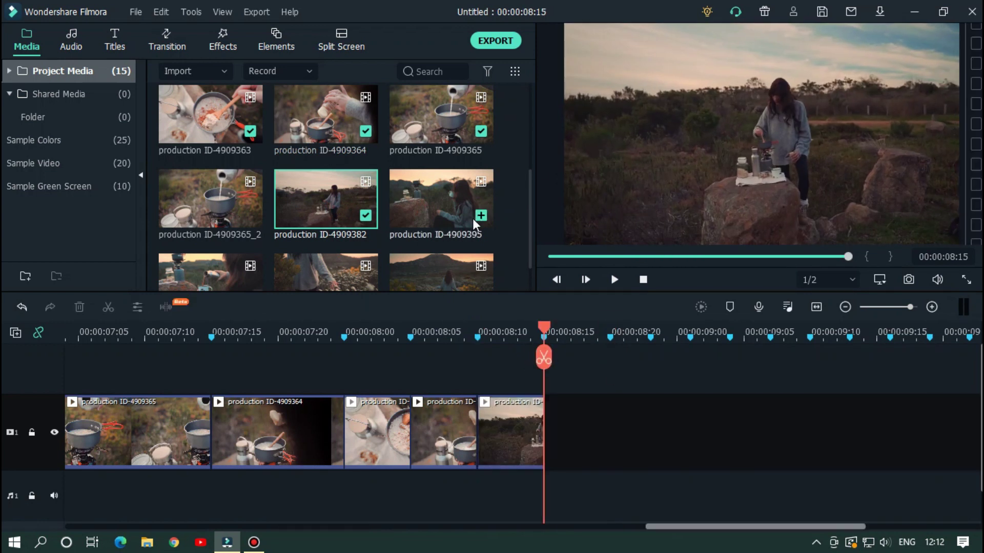
Add production ID-4909365_2 up to the 00:00:08:20 marker, followed by production ID-4909362 cut off at 00:00:08:23.
{"action": "left_click_drag", "start_coordinate": [530, 195], "coordinate": [531, 170]}
{"action": "left_click", "coordinate": [366, 210]}
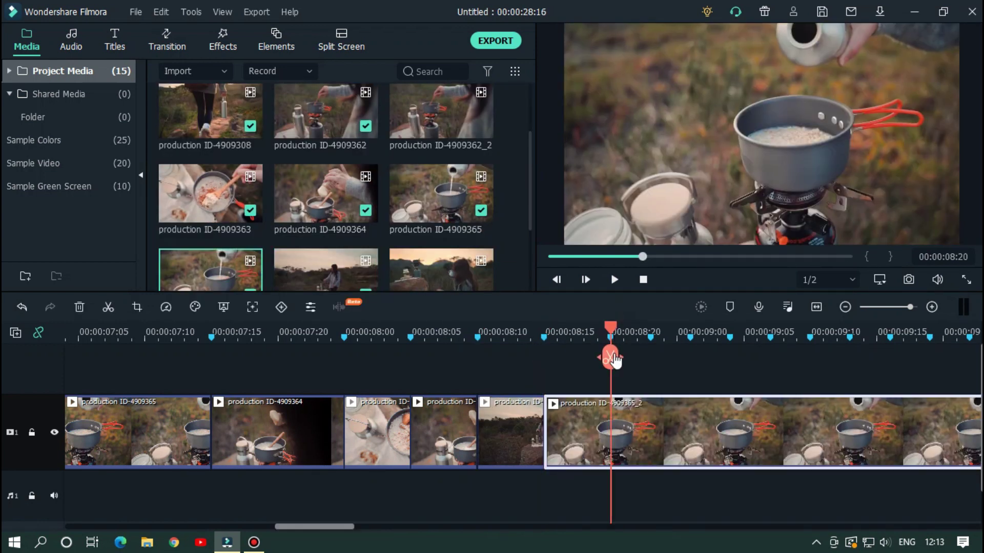
{"action": "left_click", "coordinate": [365, 126]}
Add production ID-4909244 at 00:00:08:23, cut at the next marker, followed by production ID-4909364 cut off at 00:00:09:04.
{"action": "scroll", "coordinate": [216, 123], "scroll_direction": "up", "scroll_amount": 2}
{"action": "left_click_drag", "start_coordinate": [323, 123], "coordinate": [661, 432]}
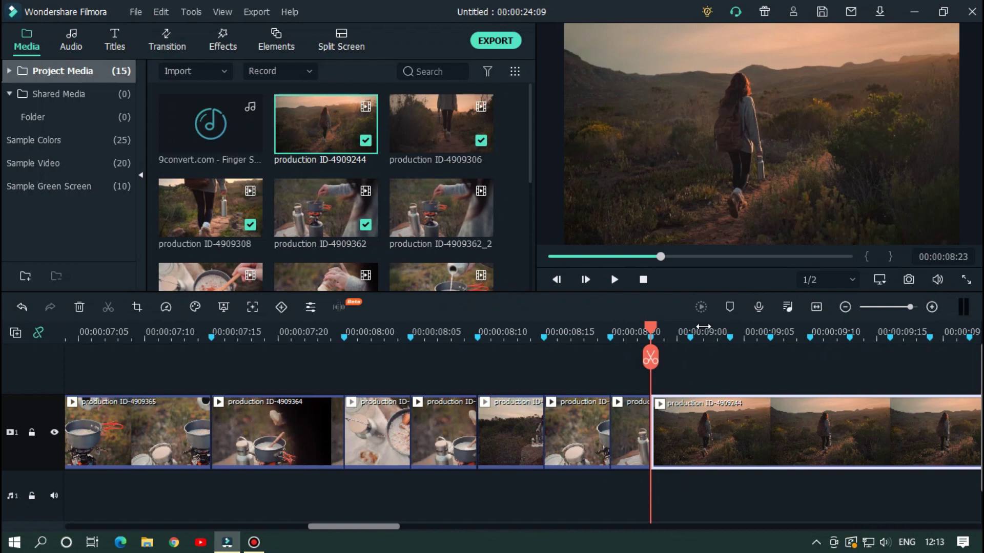
{"action": "left_click", "coordinate": [690, 329]}
{"action": "left_click_drag", "start_coordinate": [325, 272], "coordinate": [702, 436]}
{"action": "left_click", "coordinate": [729, 329]}
Add production ID-4909365_2 at 00:00:09:04 and trim its end to the next marker.
{"action": "scroll", "coordinate": [319, 190], "scroll_direction": "down", "scroll_amount": 3}
{"action": "left_click_drag", "start_coordinate": [216, 171], "coordinate": [738, 428]}
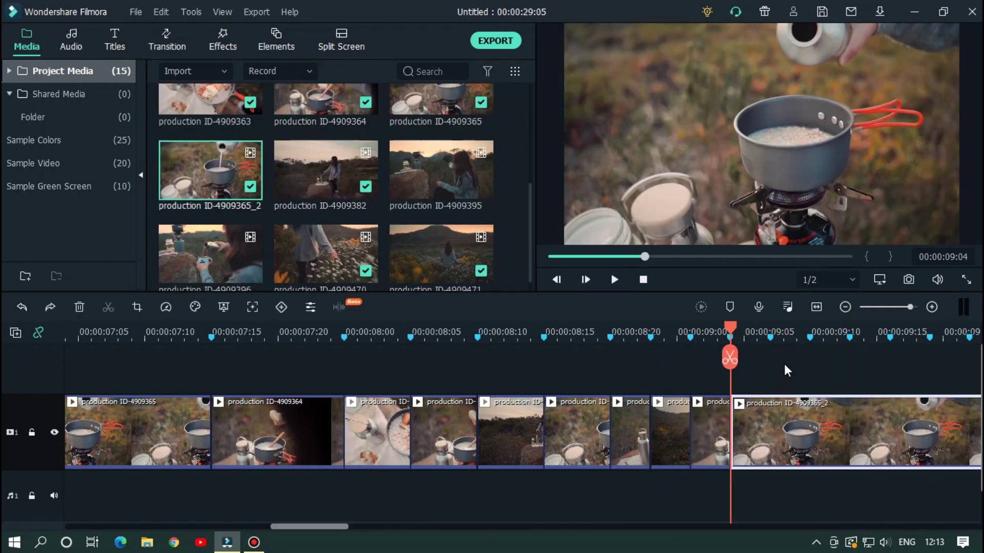
{"action": "left_click", "coordinate": [770, 330]}
{"action": "key", "text": "alt+]"}
Copy the four short clips after the 00:00:08:20 marker and paste them twice to fill the sequence up to 00:00:10:00.
{"action": "left_click_drag", "start_coordinate": [707, 526], "coordinate": [743, 526]}
{"action": "left_click_drag", "start_coordinate": [649, 437], "coordinate": [479, 446]}
{"action": "key", "text": "ctrl+c"}
{"action": "key", "text": "ctrl+v"}
{"action": "key", "text": "ctrl+v"}
Add production ID-4909396 at 00:00:10:00 and trim its end to the last marker.
{"action": "left_click_drag", "start_coordinate": [210, 254], "coordinate": [725, 407]}
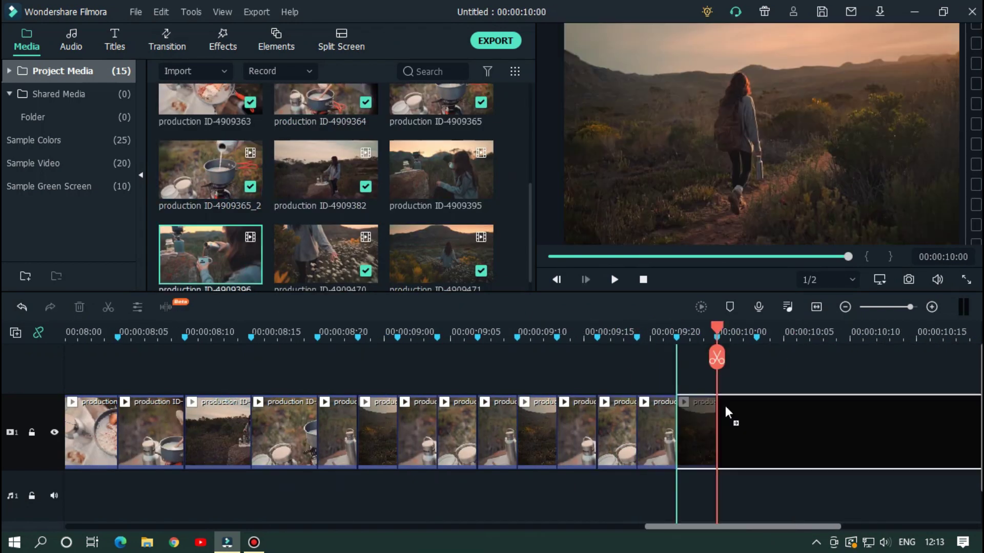
{"action": "left_click", "coordinate": [757, 331]}
{"action": "key", "text": "alt+]"}
Add production ID-4909395 as the closing clip after the last marker and delete its part after about 00:00:17.
{"action": "scroll", "coordinate": [440, 180], "scroll_direction": "down", "scroll_amount": 1}
{"action": "left_click_drag", "start_coordinate": [440, 152], "coordinate": [769, 431]}
{"action": "left_click_drag", "start_coordinate": [394, 527], "coordinate": [457, 528]}
{"action": "left_click", "coordinate": [650, 328]}
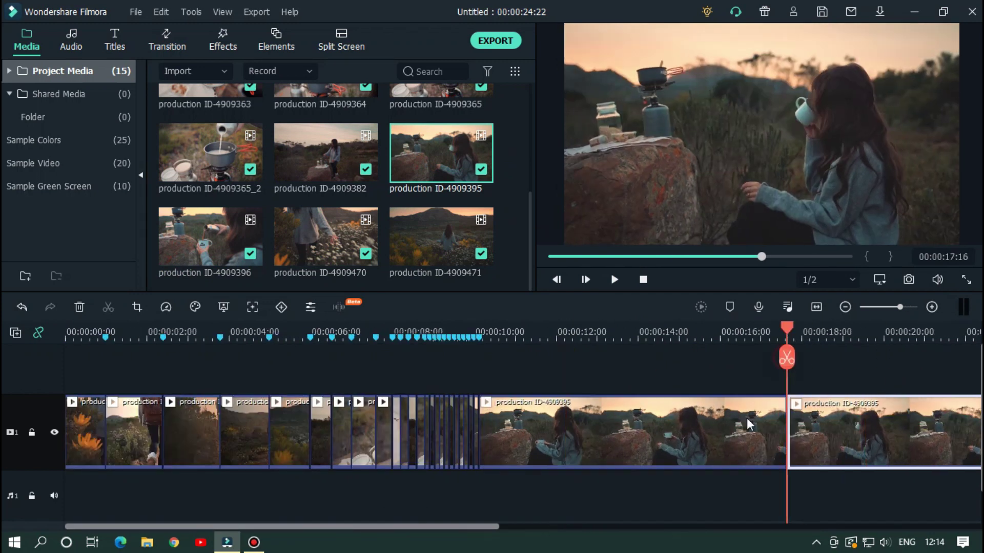
{"action": "key", "text": "Delete"}
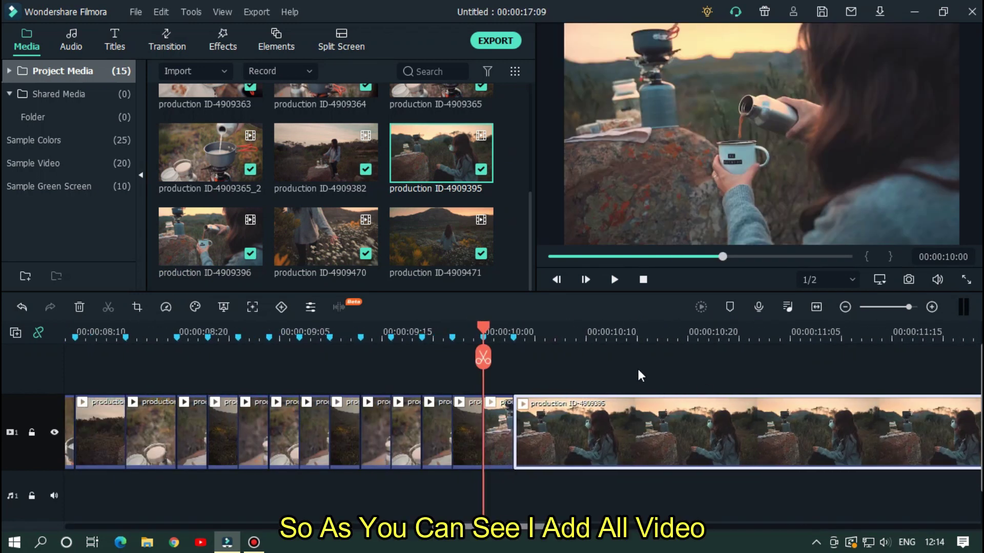
Return the playhead to the start of the timeline and listen to the Finger Snap sound effect in the project media.
{"action": "left_click", "coordinate": [638, 367]}
{"action": "left_click_drag", "start_coordinate": [719, 334], "coordinate": [500, 330]}
{"action": "scroll", "coordinate": [501, 331], "scroll_direction": "down", "scroll_amount": 1}
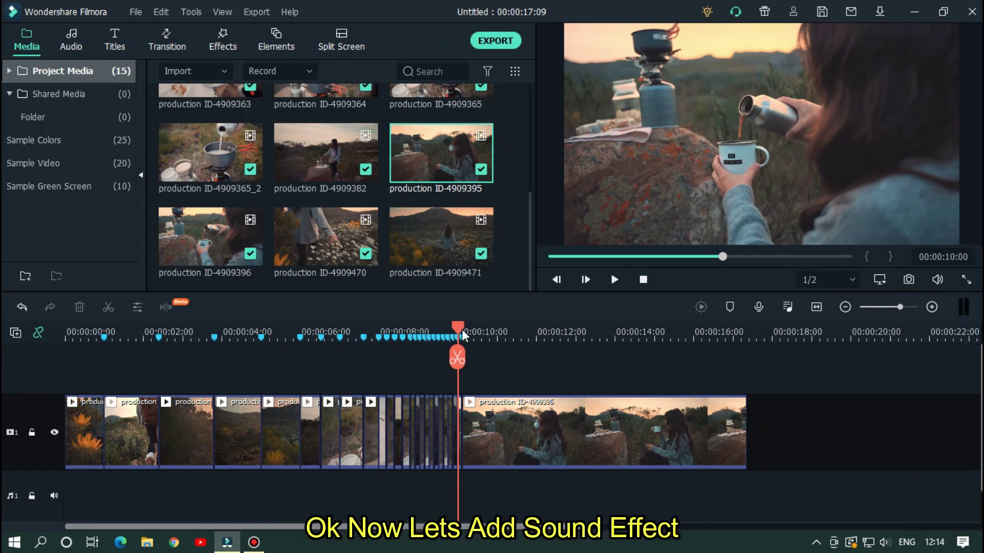
{"action": "left_click_drag", "start_coordinate": [462, 332], "coordinate": [68, 384]}
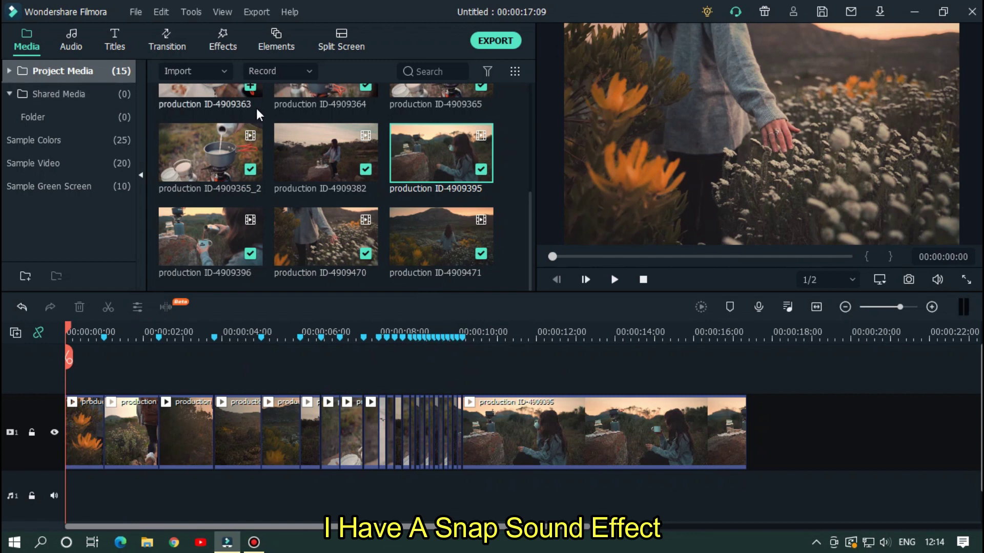
{"action": "scroll", "coordinate": [253, 152], "scroll_direction": "up", "scroll_amount": 5}
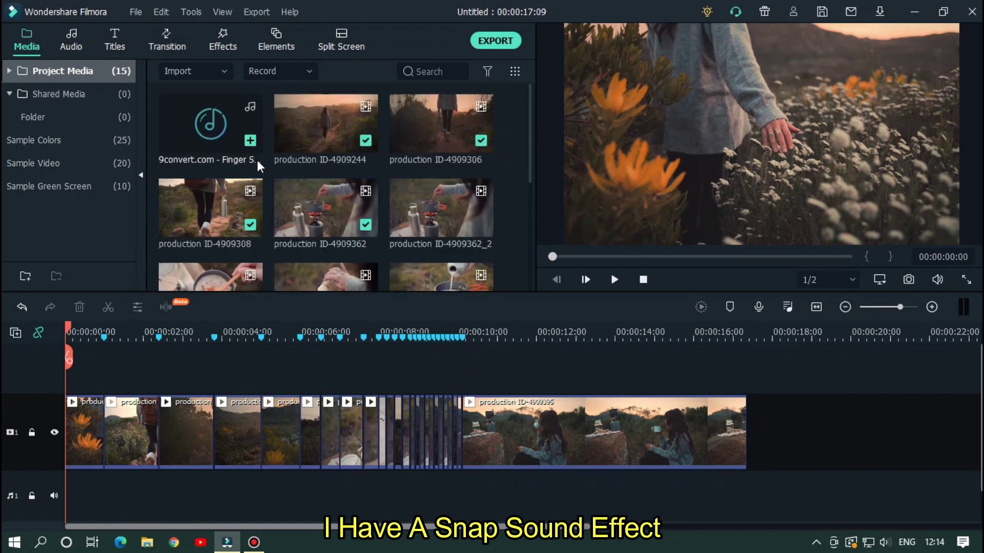
{"action": "double_click", "coordinate": [176, 129]}
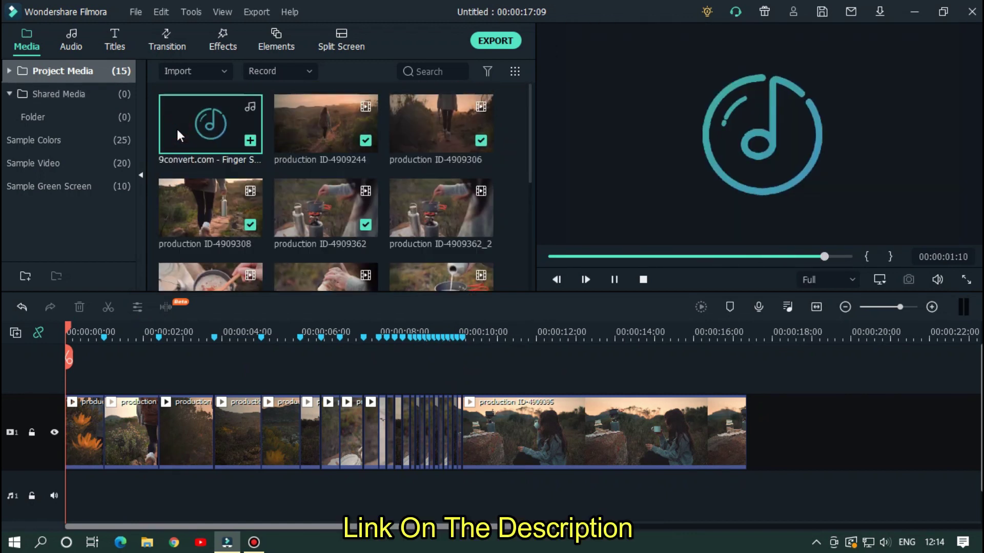
Add the Finger Snap sound effect to audio track 1, trim off its end, and move it to the first marker.
{"action": "scroll", "coordinate": [367, 371], "scroll_direction": "down", "scroll_amount": 1}
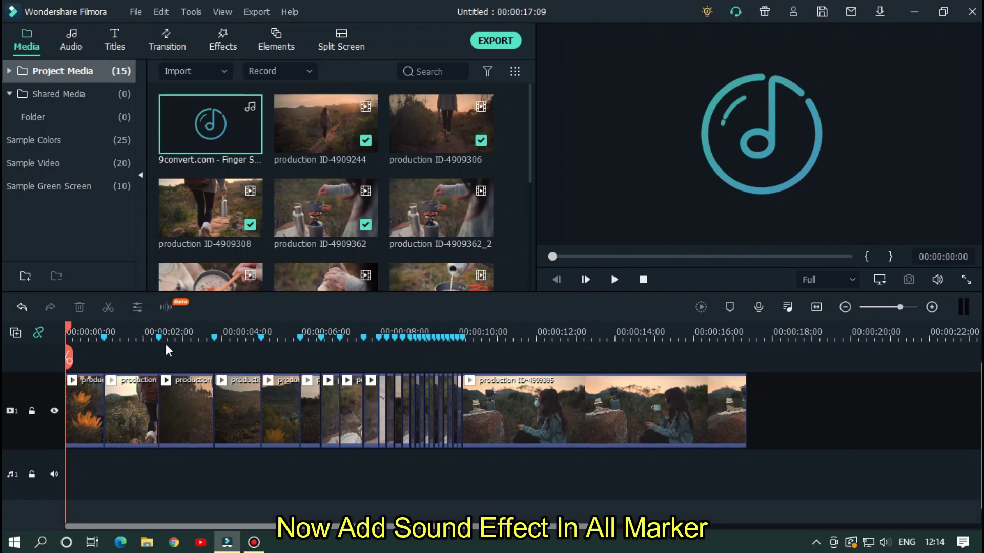
{"action": "left_click_drag", "start_coordinate": [159, 323], "coordinate": [666, 316]}
{"action": "left_click_drag", "start_coordinate": [211, 149], "coordinate": [183, 452]}
{"action": "left_click", "coordinate": [537, 500]}
{"action": "left_click", "coordinate": [525, 475]}
{"action": "left_click_drag", "start_coordinate": [525, 474], "coordinate": [392, 474]}
{"action": "left_click_drag", "start_coordinate": [237, 474], "coordinate": [290, 482]}
{"action": "left_click", "coordinate": [477, 501]}
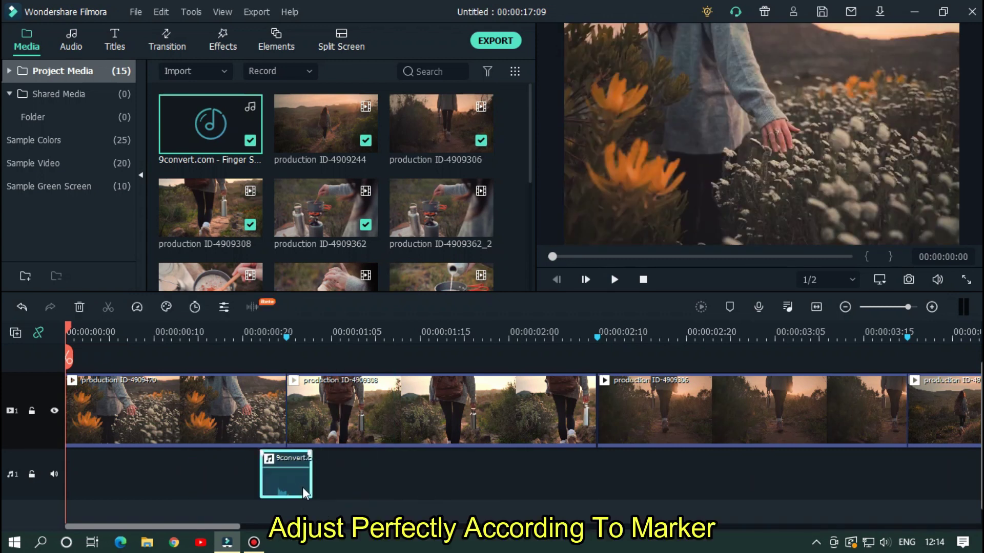
Shift the Finger Snap clip so its waveform peak lines up with the 00:00:01:00 marker.
{"action": "left_click", "coordinate": [290, 332]}
{"action": "left_click_drag", "start_coordinate": [352, 332], "coordinate": [533, 328]}
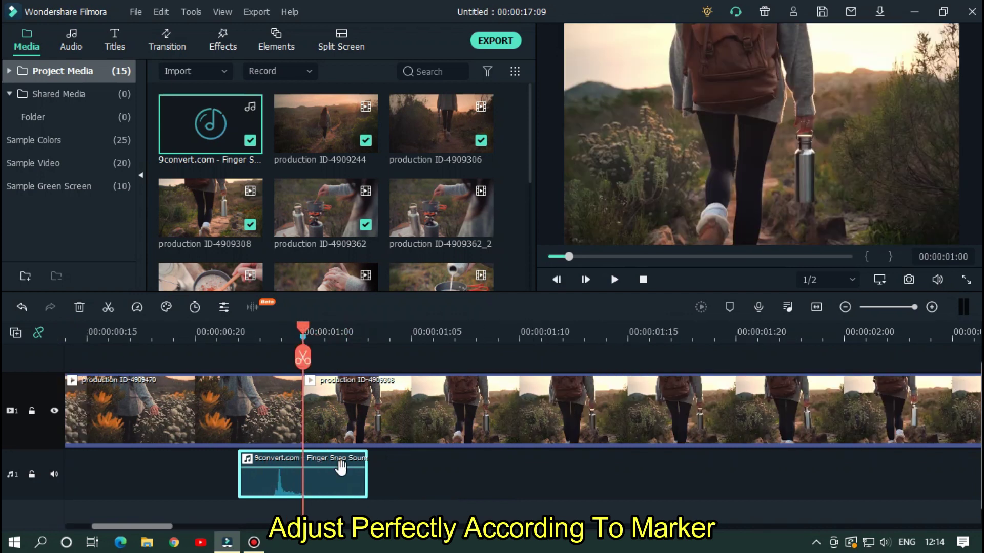
{"action": "mouse_move", "coordinate": [332, 480]}
{"action": "left_mouse_down"}
{"action": "mouse_move", "coordinate": [377, 475]}
{"action": "mouse_move", "coordinate": [346, 478]}
{"action": "left_mouse_up"}
{"action": "left_click", "coordinate": [408, 485]}
{"action": "left_click", "coordinate": [361, 487]}
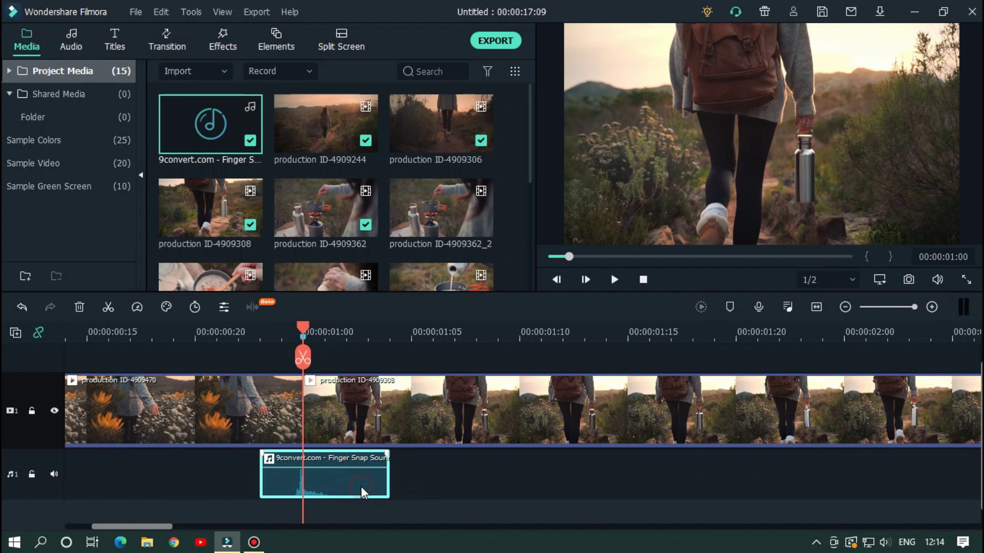
Paste a copy of the Finger Snap clip and align its peak with the second marker, 00:00:02:10.
{"action": "left_click_drag", "start_coordinate": [159, 528], "coordinate": [199, 525]}
{"action": "left_click", "coordinate": [585, 339]}
{"action": "key", "text": "ctrl+v"}
{"action": "left_click_drag", "start_coordinate": [644, 483], "coordinate": [585, 477]}
{"action": "left_click", "coordinate": [617, 490]}
Paste Finger Snap copies with their peaks at the 00:00:03:20, 00:00:05:00, 00:00:06:00, 00:00:06:13 and 00:00:07:00 markers.
{"action": "left_click_drag", "start_coordinate": [210, 528], "coordinate": [427, 527]}
{"action": "left_click", "coordinate": [391, 334]}
{"action": "key", "text": "ctrl+v"}
{"action": "left_click", "coordinate": [564, 328]}
{"action": "key", "text": "ctrl+v"}
{"action": "left_click", "coordinate": [494, 327]}
{"action": "key", "text": "ctrl+v"}
{"action": "left_click", "coordinate": [565, 330]}
{"action": "key", "text": "ctrl+v"}
{"action": "left_click", "coordinate": [561, 338]}
{"action": "key", "text": "ctrl+v"}
Paste Finger Snap copies with their peaks at the 00:00:07:15 and 00:00:08:00 markers.
{"action": "scroll", "coordinate": [404, 519], "scroll_direction": "right", "scroll_amount": 5}
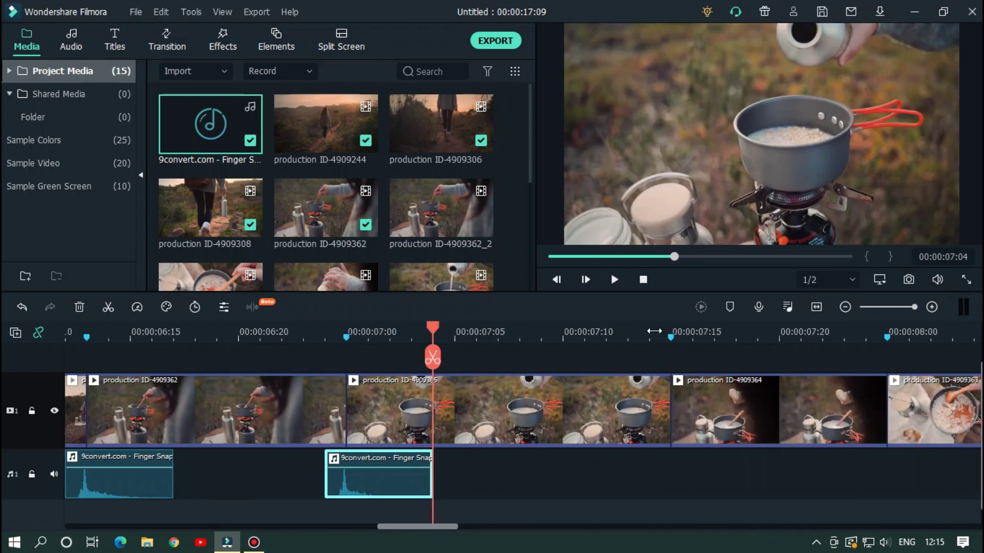
{"action": "left_click", "coordinate": [649, 338]}
{"action": "key", "text": "ctrl+v"}
{"action": "scroll", "coordinate": [469, 523], "scroll_direction": "right", "scroll_amount": 5}
{"action": "left_click", "coordinate": [585, 338]}
{"action": "key", "text": "ctrl+v"}
Shorten the Finger Snap clip at 00:00:08:00 to about three frames and paste a copy of it at the 00:00:08:05 marker.
{"action": "left_click_drag", "start_coordinate": [690, 470], "coordinate": [648, 469]}
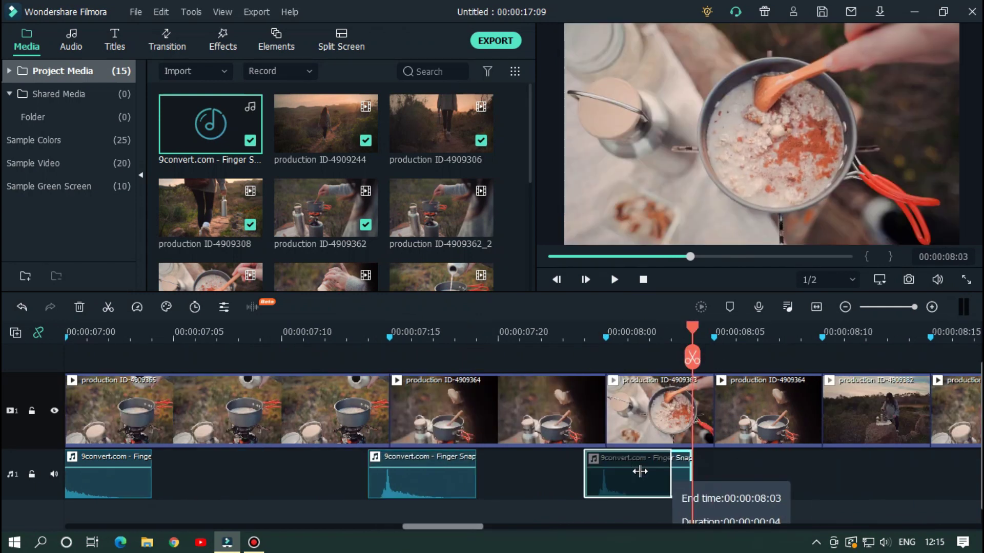
{"action": "key", "text": "ctrl+v"}
{"action": "key", "text": "ctrl+z"}
{"action": "key", "text": "ctrl+v"}
Paste the shortened Finger Snap clip at the 00:00:08:10, 00:00:08:15 and 00:00:08:20 markers.
{"action": "left_click_drag", "start_coordinate": [450, 527], "coordinate": [480, 526]}
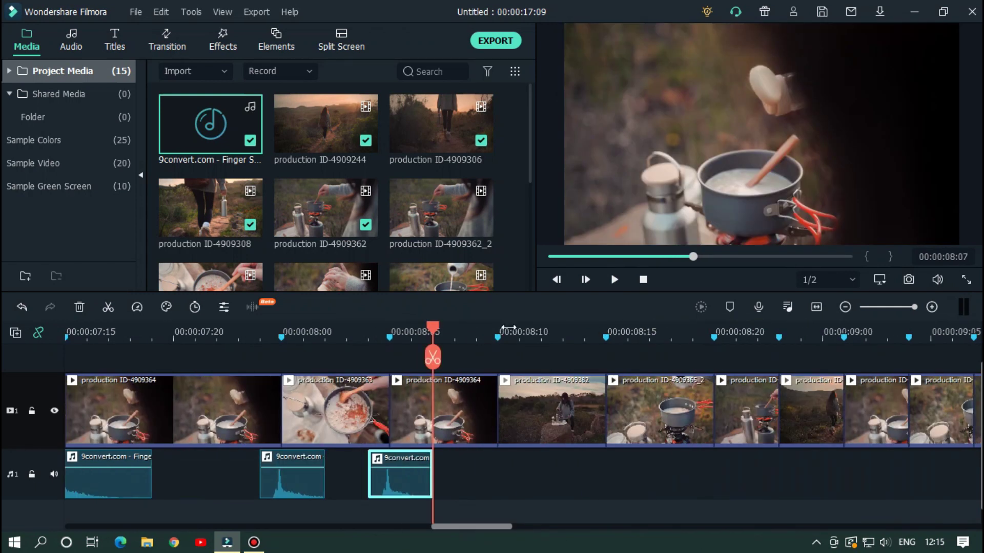
{"action": "left_click", "coordinate": [481, 333]}
{"action": "key", "text": "ctrl+v"}
{"action": "left_click", "coordinate": [587, 335]}
{"action": "key", "text": "ctrl+v"}
{"action": "left_click", "coordinate": [695, 336]}
{"action": "key", "text": "ctrl+v"}
Paste shortened Finger Snap copies back to back at every marker from 00:00:08:23 through the last one, 00:00:10:03.
{"action": "scroll", "coordinate": [553, 512], "scroll_direction": "right", "scroll_amount": 5}
{"action": "key", "text": "ctrl+v"}
{"action": "key", "text": "ctrl+v"}
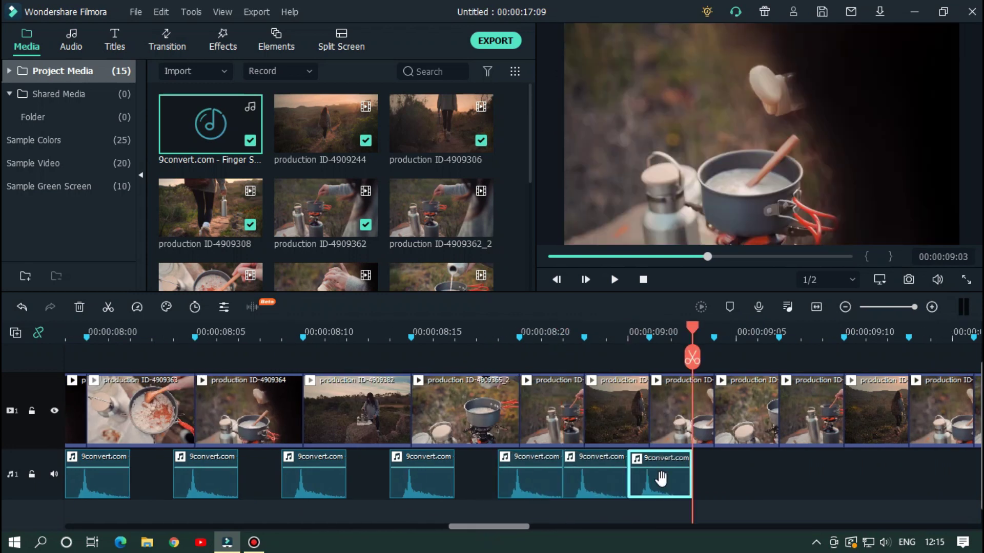
{"action": "key", "text": "ctrl+v"}
{"action": "key", "text": "ctrl+v"}
{"action": "key", "text": "ctrl+v"}
{"action": "key", "text": "ctrl+v"}
{"action": "scroll", "coordinate": [548, 527], "scroll_direction": "right", "scroll_amount": 10}
{"action": "scroll", "coordinate": [566, 527], "scroll_direction": "right", "scroll_amount": 1}
{"action": "left_click_drag", "start_coordinate": [567, 527], "coordinate": [574, 528]}
{"action": "key", "text": "ctrl+v"}
{"action": "key", "text": "ctrl+v"}
{"action": "key", "text": "ctrl+v"}
{"action": "key", "text": "ctrl+v"}
{"action": "key", "text": "ctrl+v"}
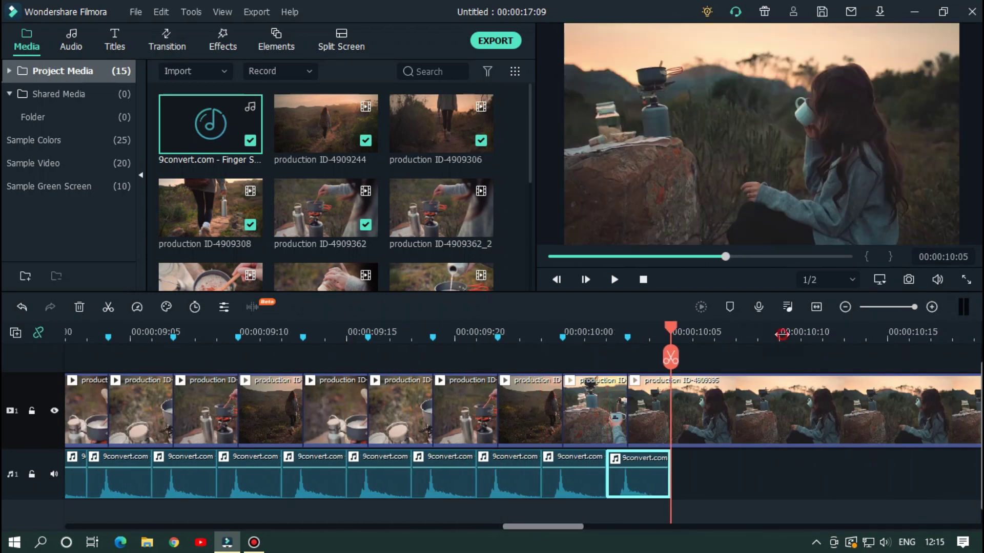
Play the whole sequence from the start past the last marker to check the cuts against the snap sounds.
{"action": "left_click", "coordinate": [816, 307]}
{"action": "left_click", "coordinate": [714, 478]}
{"action": "left_click", "coordinate": [644, 285]}
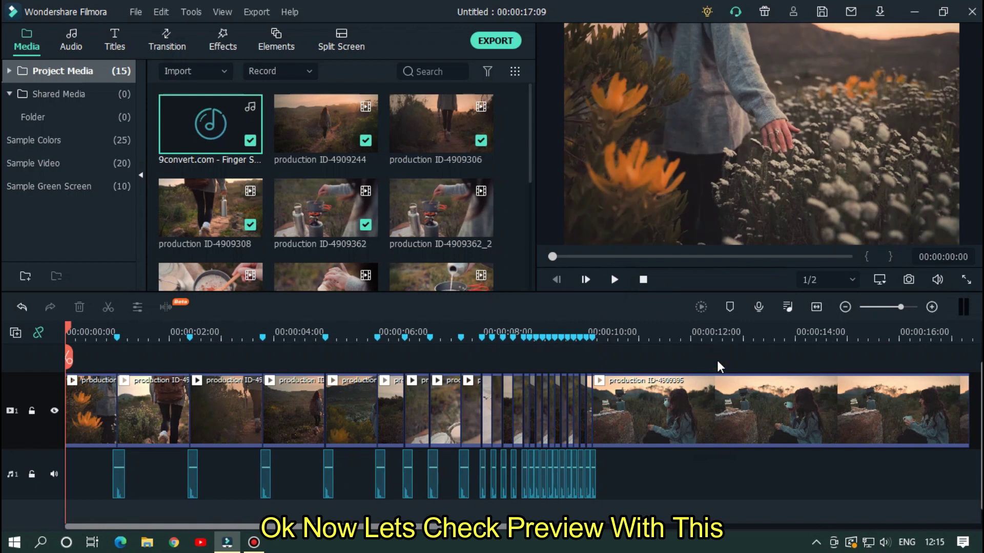
{"action": "key", "text": "space"}
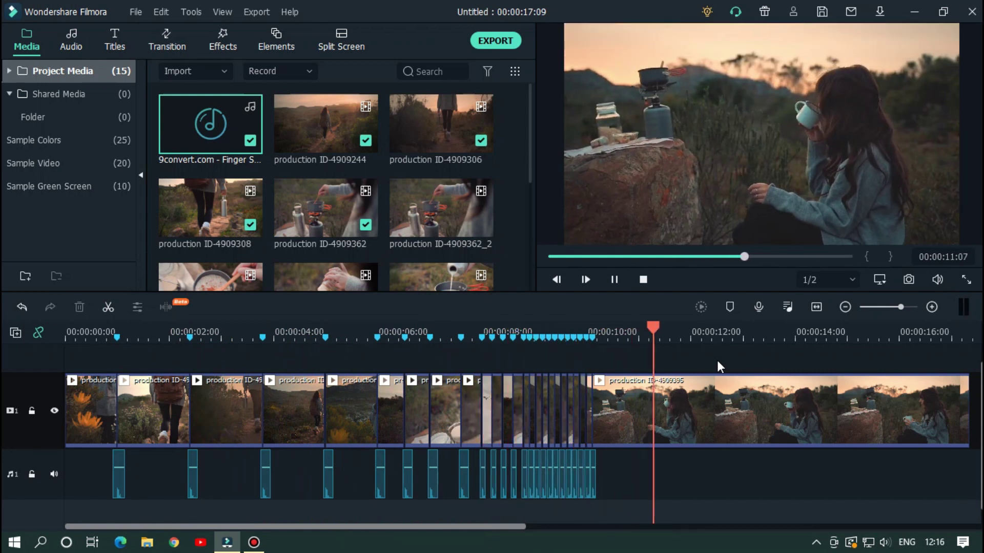
{"action": "key", "text": "space"}
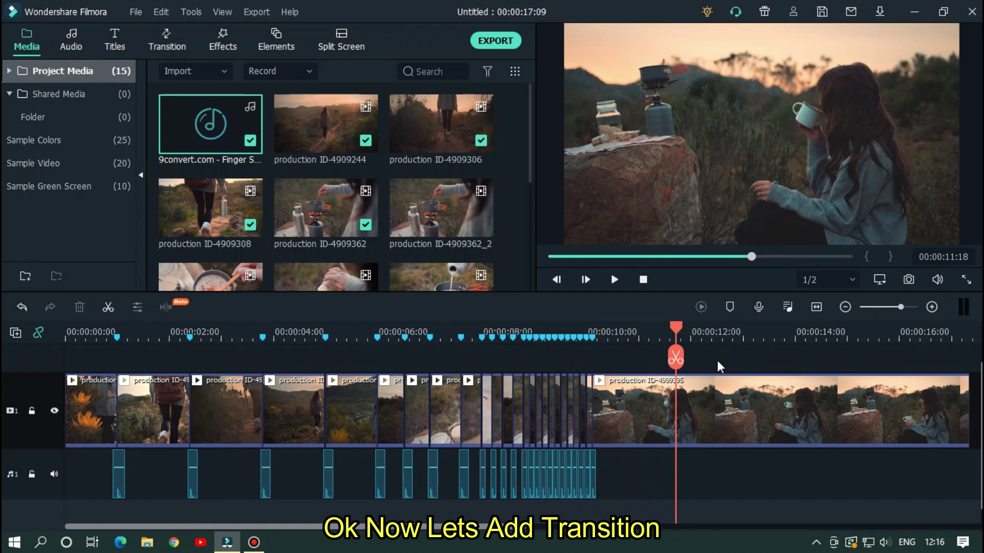
Add the 3D Box Turn 1 transition at the first five cuts and set the transitions' duration to 6 frames.
{"action": "left_click", "coordinate": [162, 45]}
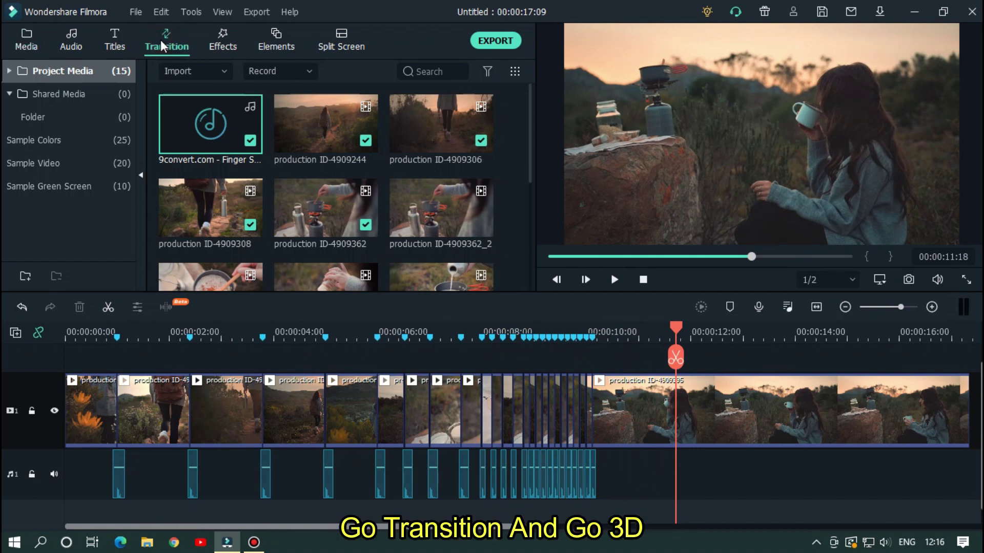
{"action": "left_click", "coordinate": [59, 149]}
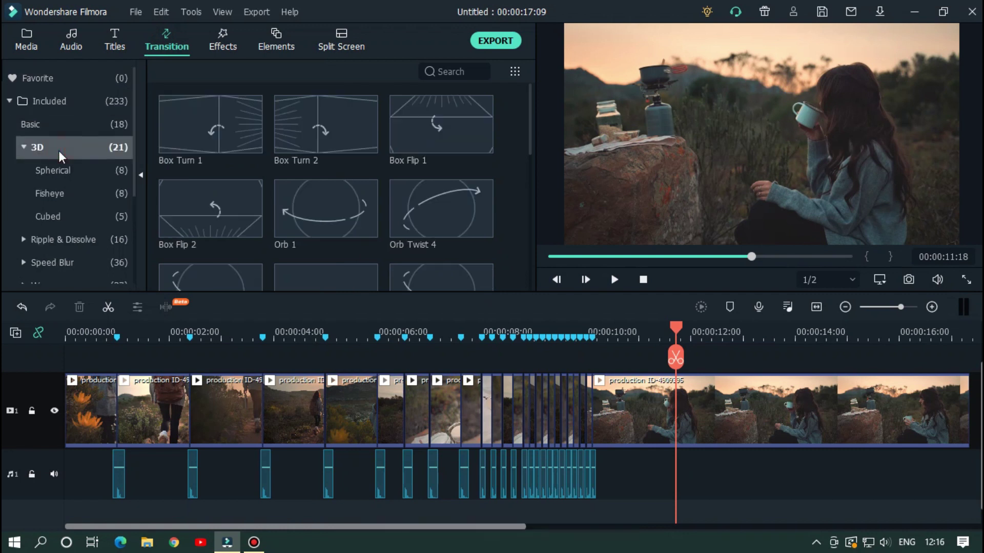
{"action": "left_click", "coordinate": [217, 126]}
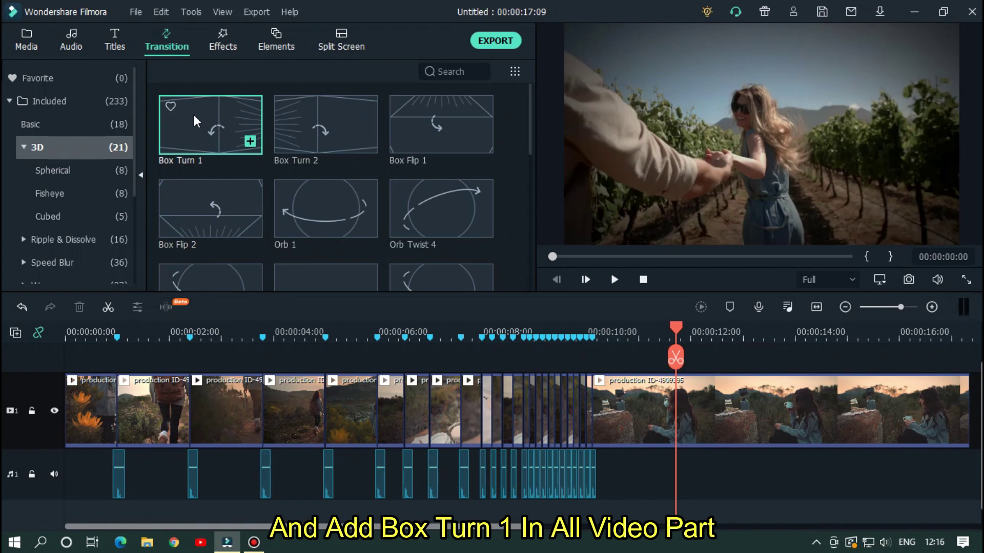
{"action": "left_click_drag", "start_coordinate": [184, 221], "coordinate": [116, 398]}
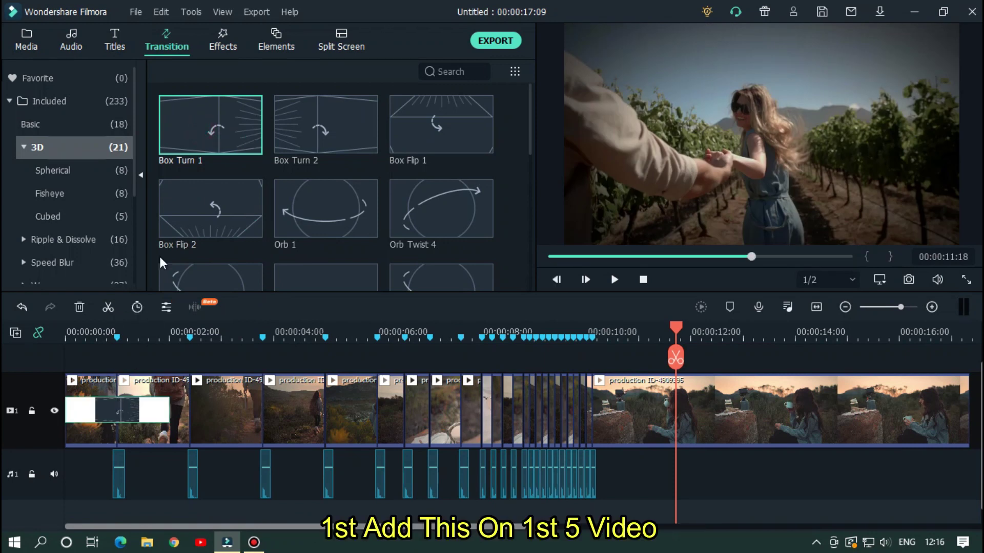
{"action": "left_click_drag", "start_coordinate": [208, 140], "coordinate": [184, 391]}
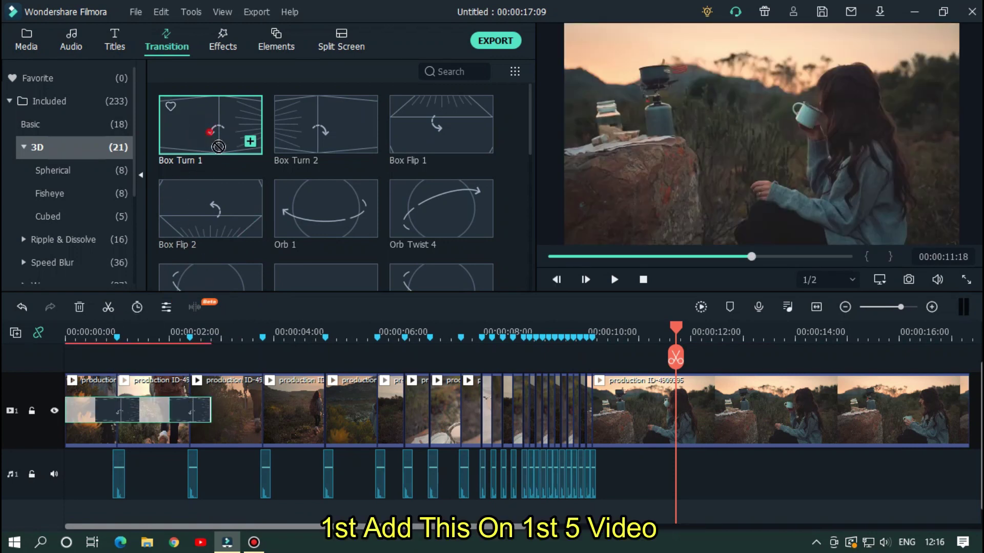
{"action": "left_click_drag", "start_coordinate": [240, 379], "coordinate": [260, 386]}
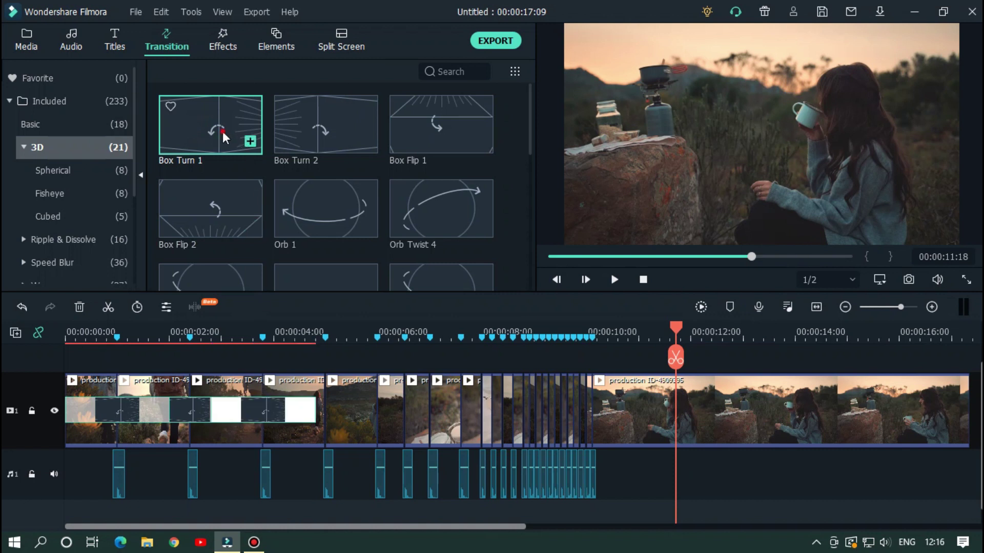
{"action": "left_click_drag", "start_coordinate": [223, 138], "coordinate": [330, 382]}
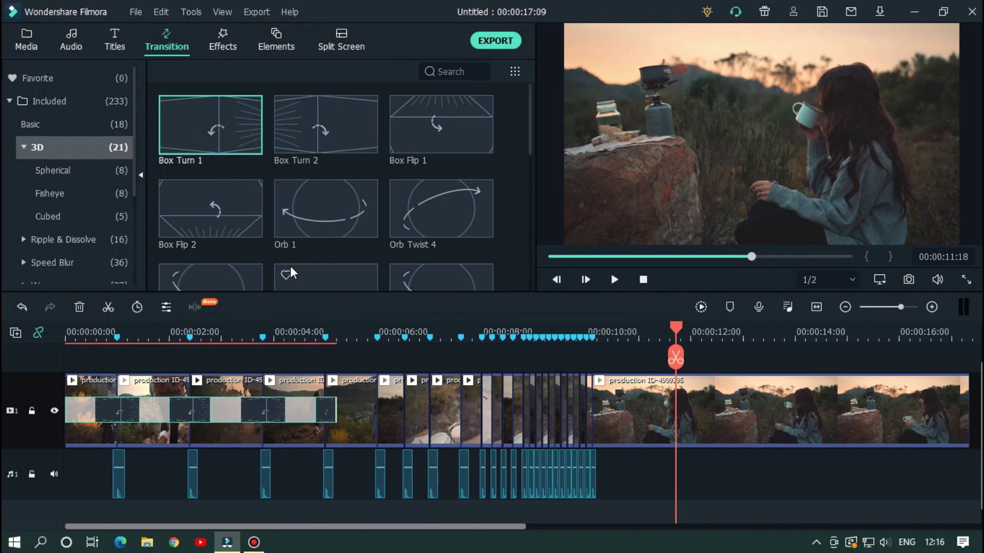
{"action": "left_click_drag", "start_coordinate": [383, 361], "coordinate": [365, 401]}
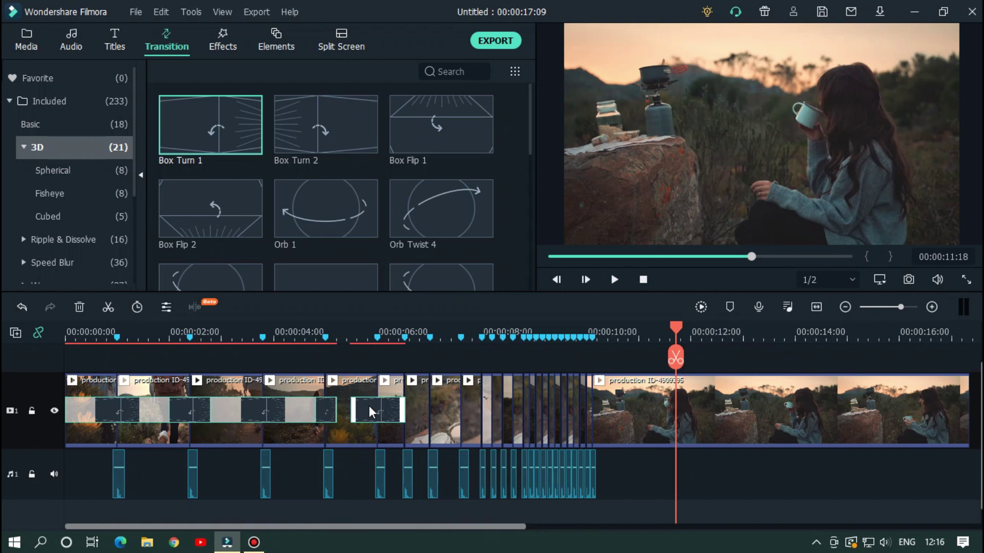
{"action": "double_click", "coordinate": [369, 406]}
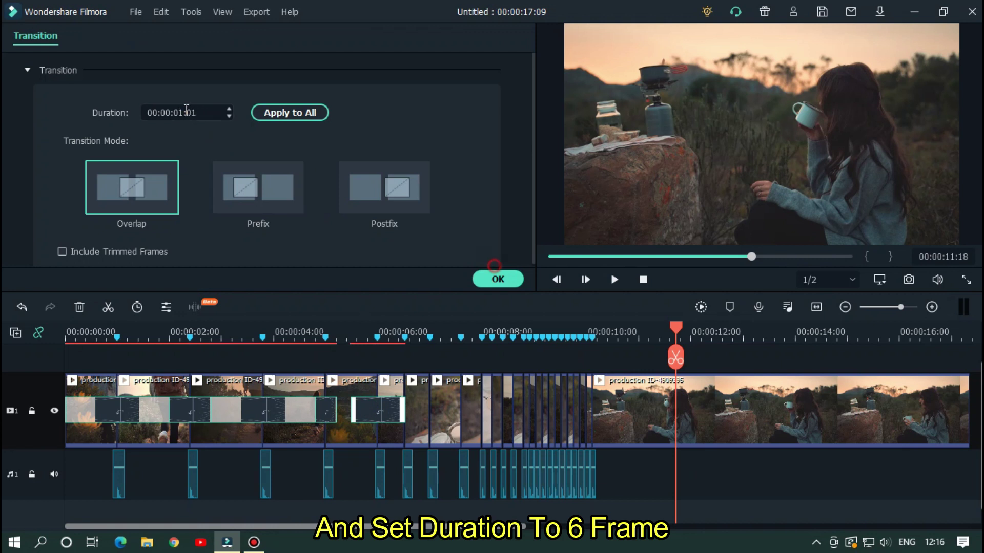
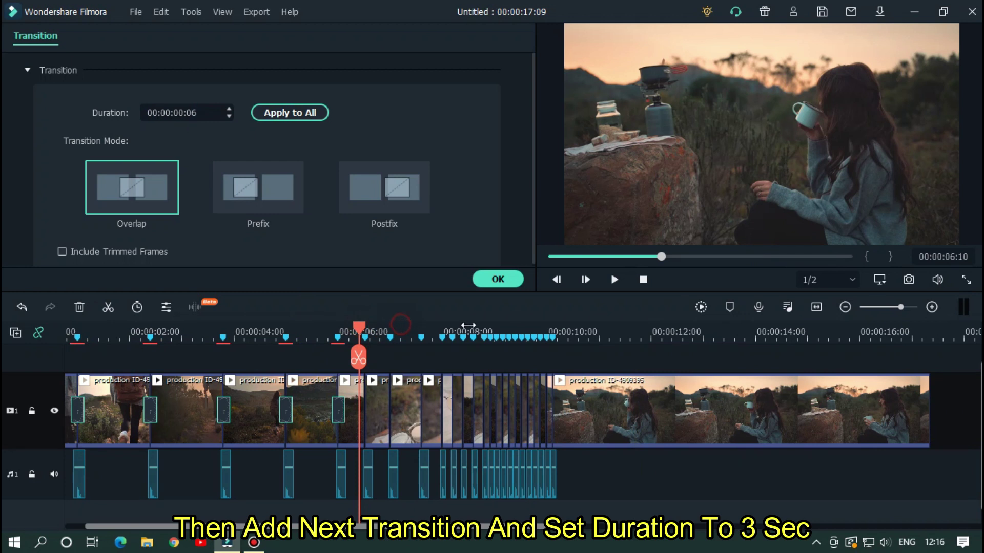
{"action": "left_click", "coordinate": [507, 281]}
Add Box Turn 1 at the sixth cut, at the 00:00:06:13 marker, with a duration of 3 frames.
{"action": "left_click_drag", "start_coordinate": [208, 130], "coordinate": [448, 401]}
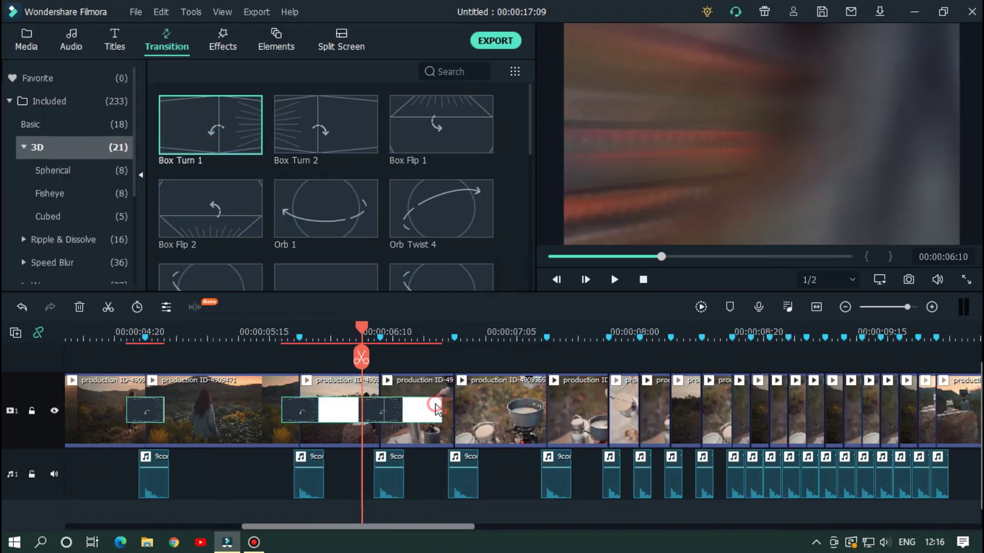
{"action": "double_click", "coordinate": [436, 410]}
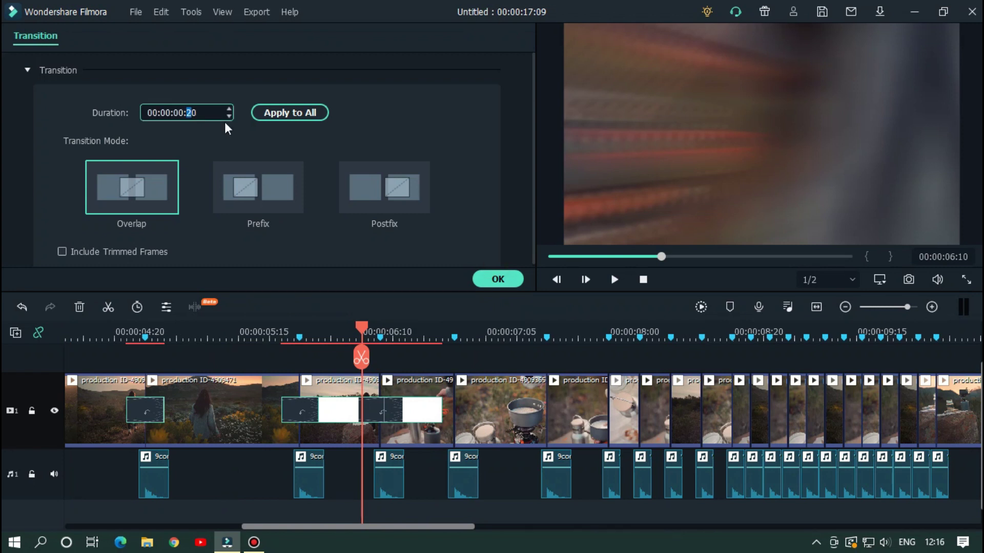
{"action": "type", "text": "01"}
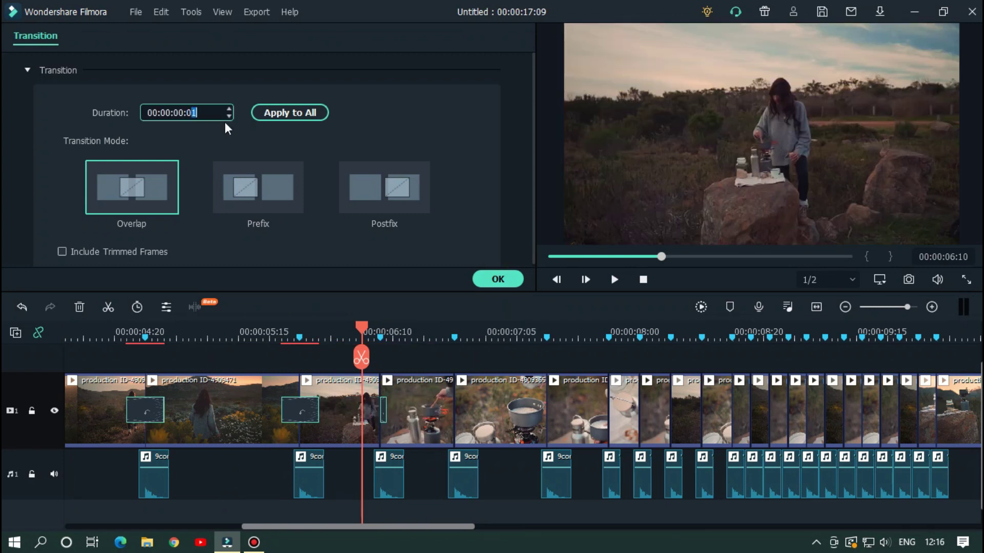
{"action": "type", "text": "3"}
{"action": "left_click", "coordinate": [491, 282]}
Add Box Turn 1 transitions of 3 frames each at the seventh and eighth cuts.
{"action": "left_click_drag", "start_coordinate": [357, 264], "coordinate": [453, 397]}
{"action": "type", "text": "0"}
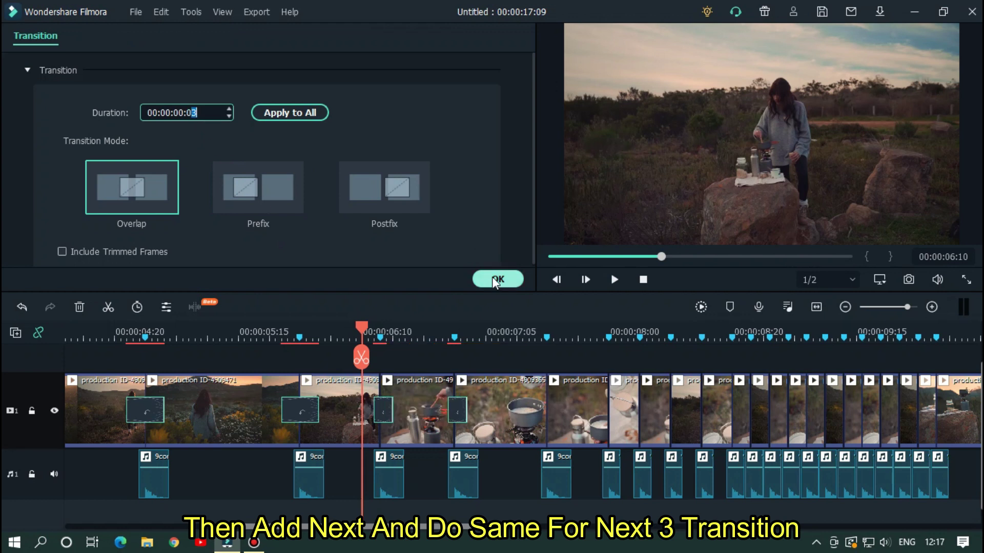
{"action": "left_click", "coordinate": [492, 279]}
{"action": "left_click_drag", "start_coordinate": [200, 136], "coordinate": [543, 405]}
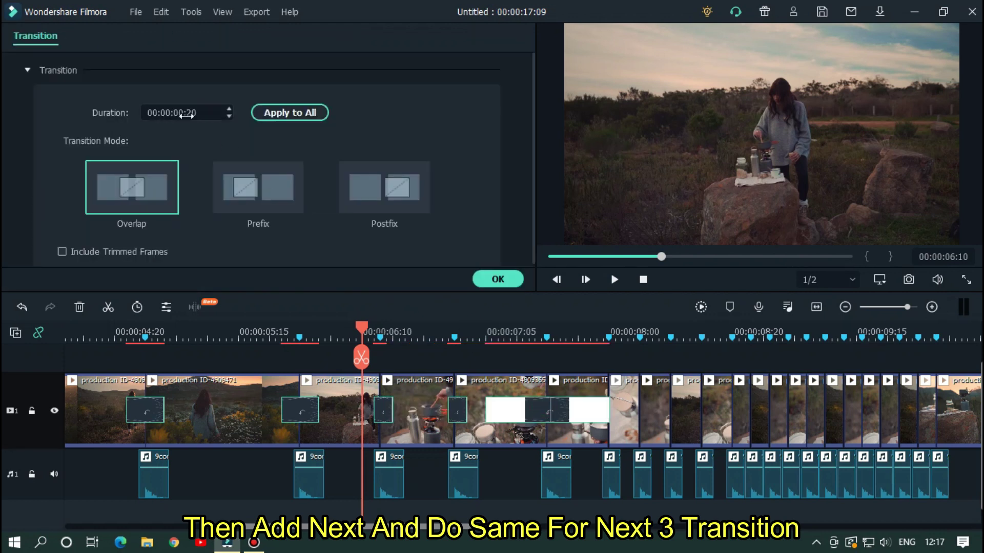
{"action": "type", "text": "0"}
{"action": "left_click", "coordinate": [493, 278]}
Add Box Turn 1 at the 00:00:08:00 cut and set its duration to 2 frames.
{"action": "left_click_drag", "start_coordinate": [451, 527], "coordinate": [502, 527]}
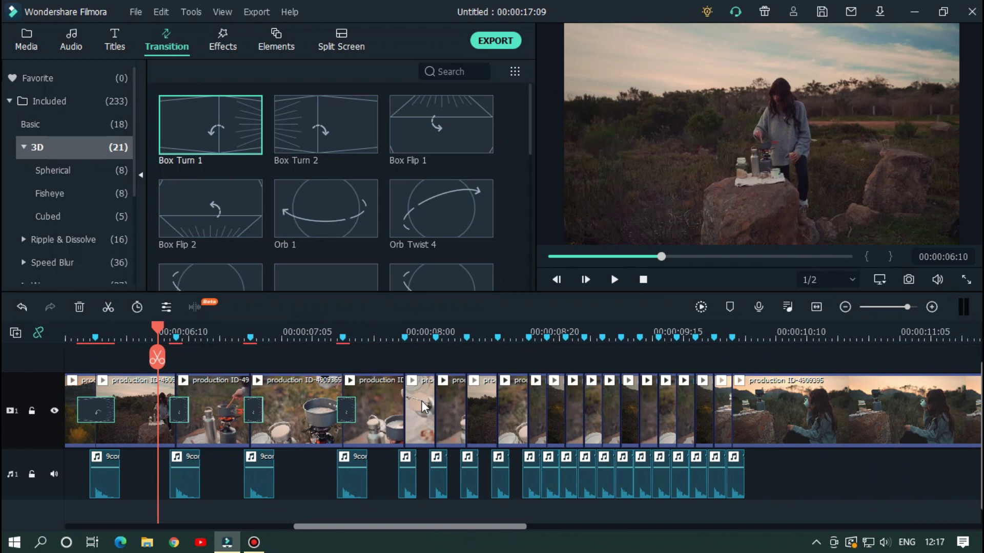
{"action": "left_click_drag", "start_coordinate": [220, 126], "coordinate": [429, 413]}
{"action": "double_click", "coordinate": [430, 413]}
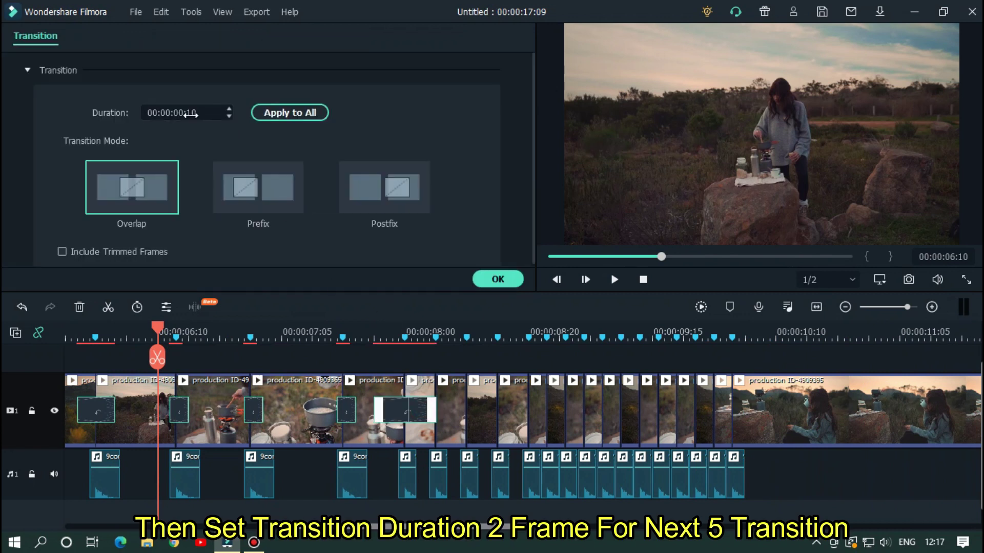
{"action": "type", "text": "0"}
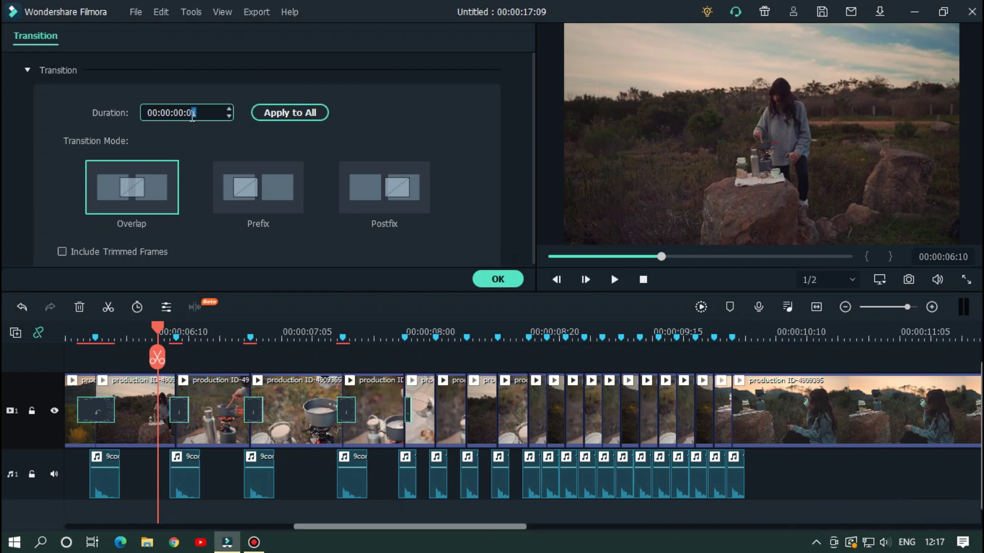
{"action": "left_click", "coordinate": [481, 278]}
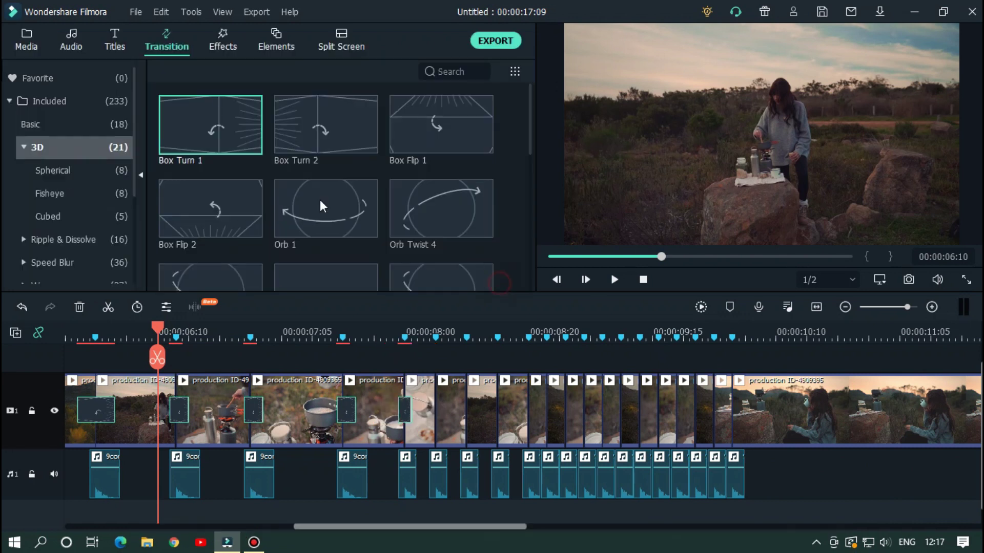
Add Box Turn 1 transitions at the 00:00:08:05 and 00:00:08:10 cuts, each with a duration of 2 frames.
{"action": "left_click_drag", "start_coordinate": [408, 373], "coordinate": [439, 404]}
{"action": "double_click", "coordinate": [438, 404]}
{"action": "left_click", "coordinate": [196, 113]}
{"action": "type", "text": "2"}
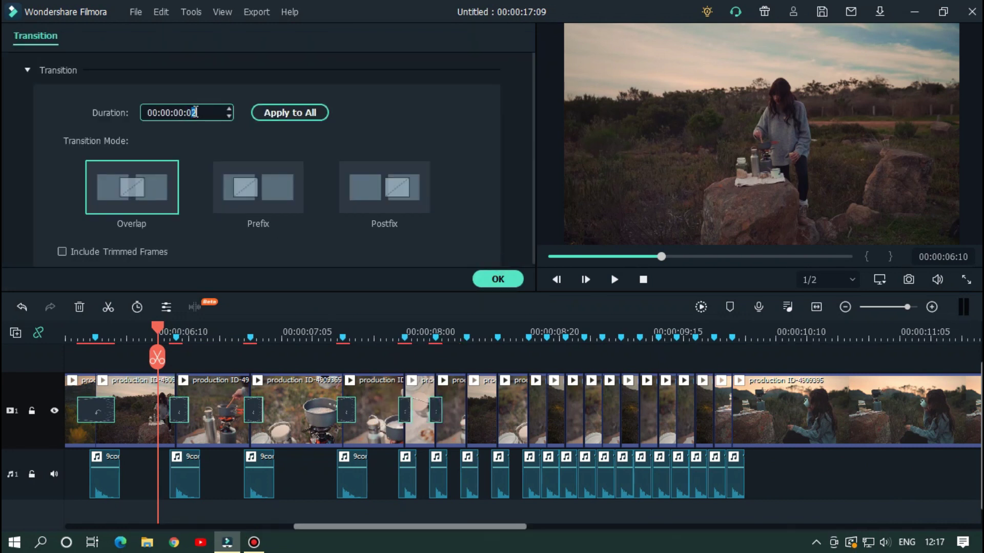
{"action": "left_click", "coordinate": [501, 279]}
{"action": "left_click_drag", "start_coordinate": [210, 125], "coordinate": [466, 410]}
{"action": "double_click", "coordinate": [467, 410]}
{"action": "left_click", "coordinate": [200, 112]}
{"action": "type", "text": "2"}
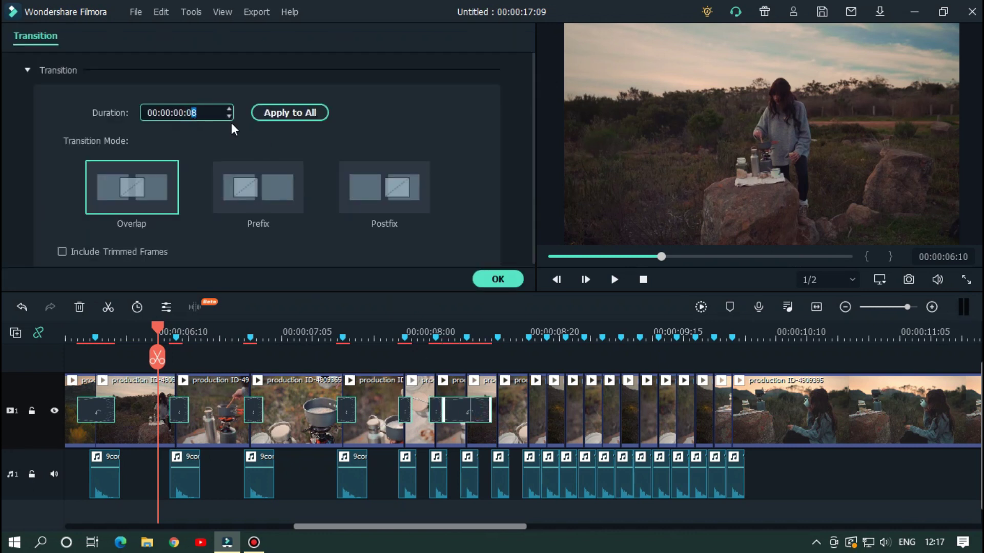
{"action": "left_click", "coordinate": [498, 279]}
Add Box Turn 1 transitions at the 00:00:08:15 and 00:00:08:20 cuts, each set to 2 frames.
{"action": "double_click", "coordinate": [501, 410]}
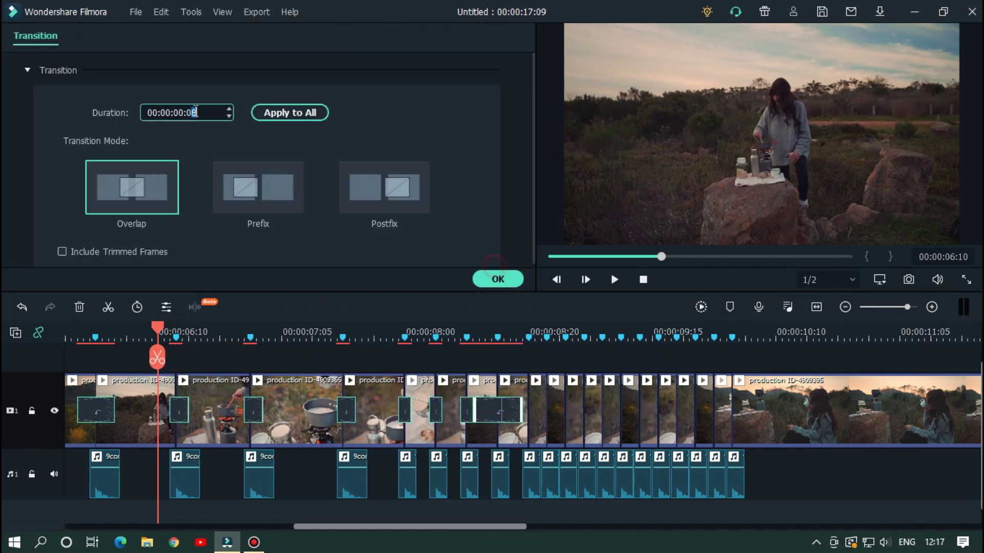
{"action": "type", "text": "2"}
{"action": "left_click", "coordinate": [498, 279]}
{"action": "double_click", "coordinate": [524, 414]}
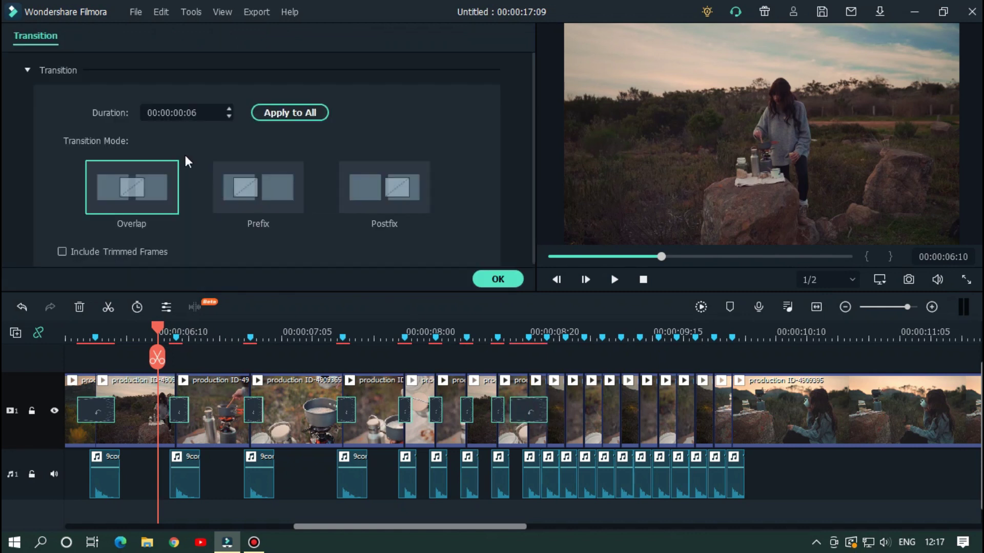
{"action": "type", "text": "2"}
{"action": "left_click", "coordinate": [498, 279]}
Add Box Turn 1 transitions at the 00:00:08:23 and 00:00:09:01 cuts, each with a duration of 1 frame.
{"action": "left_click_drag", "start_coordinate": [547, 333], "coordinate": [717, 332]}
{"action": "left_click_drag", "start_coordinate": [493, 527], "coordinate": [510, 530]}
{"action": "scroll", "coordinate": [510, 535], "scroll_direction": "right", "scroll_amount": 2}
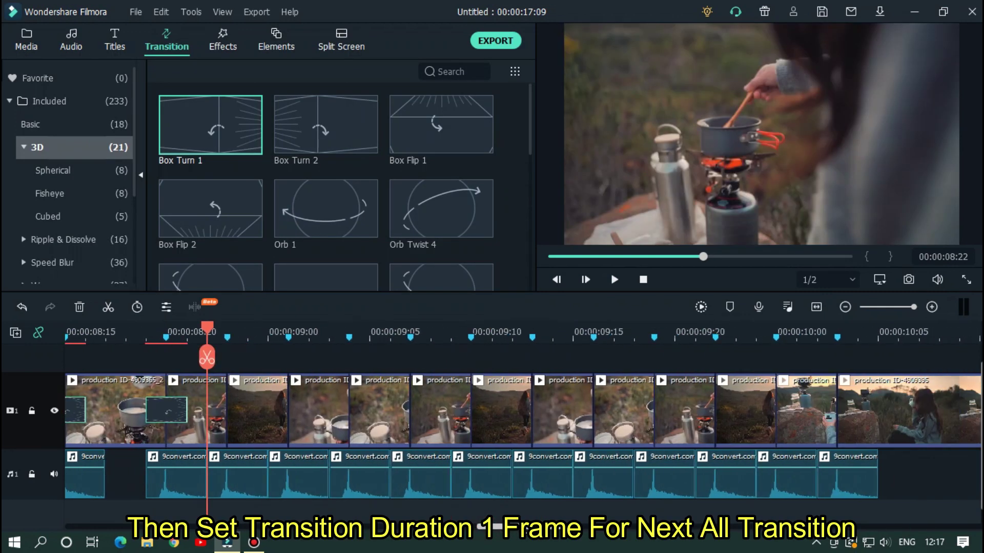
{"action": "left_click_drag", "start_coordinate": [211, 154], "coordinate": [198, 412]}
{"action": "double_click", "coordinate": [222, 411]}
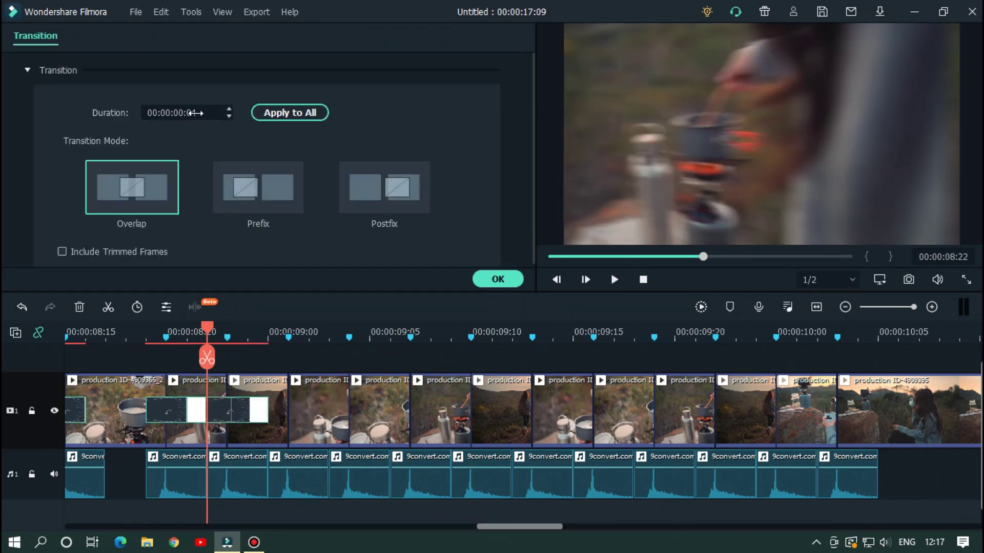
{"action": "left_click", "coordinate": [490, 280]}
{"action": "left_click_drag", "start_coordinate": [216, 137], "coordinate": [296, 416]}
{"action": "double_click", "coordinate": [294, 416]}
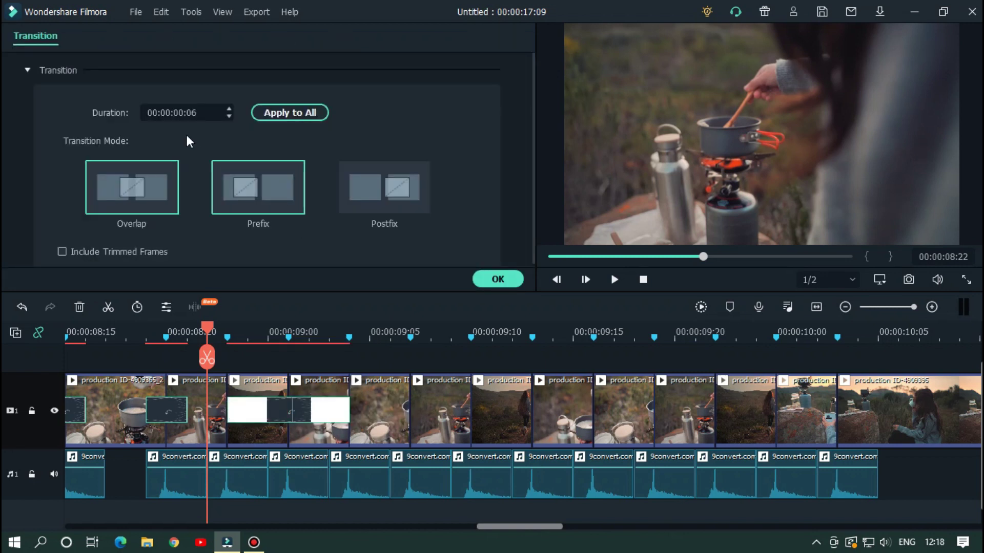
{"action": "type", "text": "1"}
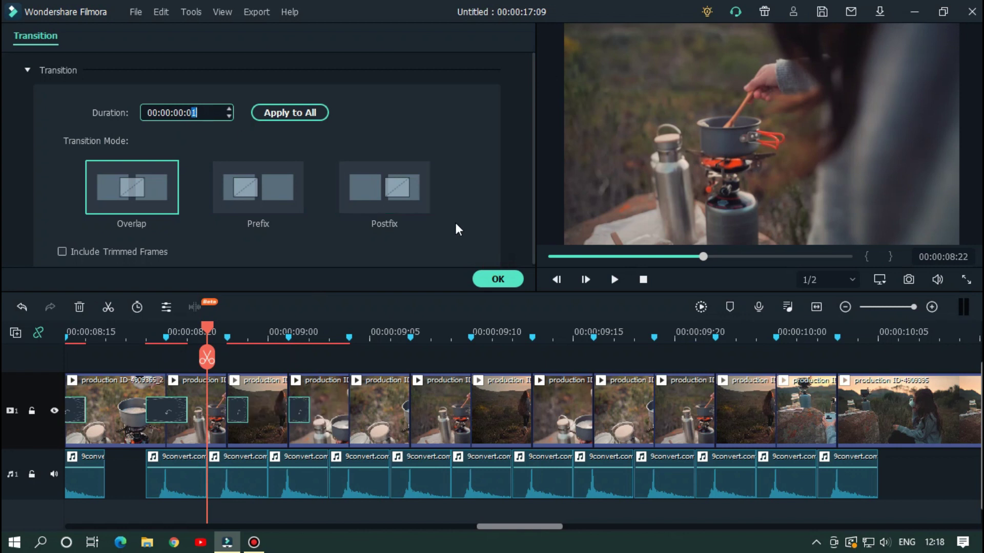
{"action": "left_click", "coordinate": [509, 280]}
Add Box Turn 1 transitions of 1 frame each at the 00:00:09:04 and 00:00:09:07 cuts.
{"action": "left_click_drag", "start_coordinate": [216, 137], "coordinate": [330, 406]}
{"action": "double_click", "coordinate": [338, 410]}
{"action": "left_click", "coordinate": [197, 113]}
{"action": "type", "text": "1"}
{"action": "left_click", "coordinate": [498, 279]}
{"action": "left_click_drag", "start_coordinate": [217, 137], "coordinate": [403, 410]}
{"action": "double_click", "coordinate": [404, 410]}
{"action": "type", "text": "1"}
{"action": "left_click", "coordinate": [497, 279]}
Add 1-frame Box Turn 1 transitions at the cuts from 00:00:09:10 through 00:00:09:16.
{"action": "left_click_drag", "start_coordinate": [217, 138], "coordinate": [464, 410]}
{"action": "double_click", "coordinate": [464, 410]}
{"action": "type", "text": "1"}
{"action": "left_click_drag", "start_coordinate": [190, 112], "coordinate": [488, 403]}
{"action": "left_click", "coordinate": [498, 279]}
{"action": "scroll", "coordinate": [507, 402], "scroll_direction": "right", "scroll_amount": 1}
{"action": "double_click", "coordinate": [489, 407]}
{"action": "type", "text": "1"}
{"action": "left_click", "coordinate": [497, 279]}
Add Box Turn 1 transitions at the 00:00:09:19 and 00:00:09:22 cuts, each set to 1 frame.
{"action": "left_click_drag", "start_coordinate": [216, 138], "coordinate": [552, 410]}
{"action": "double_click", "coordinate": [552, 412]}
{"action": "type", "text": "1"}
{"action": "left_click", "coordinate": [493, 281]}
{"action": "left_click_drag", "start_coordinate": [246, 139], "coordinate": [613, 410]}
{"action": "double_click", "coordinate": [644, 413]}
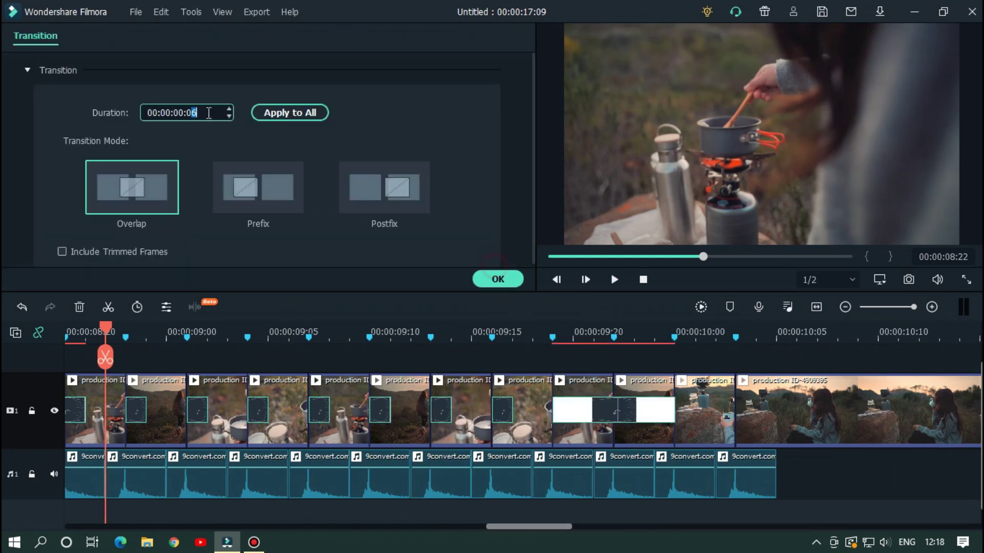
{"action": "type", "text": "1"}
{"action": "left_click", "coordinate": [495, 279]}
Add Box Turn 1 at the second-to-last cut, at 00:00:10:00, and set its duration to 1 frame.
{"action": "scroll", "coordinate": [559, 484], "scroll_direction": "right", "scroll_amount": 1}
{"action": "left_click_drag", "start_coordinate": [246, 138], "coordinate": [431, 413]}
{"action": "double_click", "coordinate": [440, 410]}
{"action": "left_click_drag", "start_coordinate": [191, 114], "coordinate": [496, 413]}
{"action": "type", "text": "1"}
{"action": "left_click", "coordinate": [496, 280]}
Add Box Turn 1 at the last cut, at 00:00:10:03, and set its duration to 2 frames.
{"action": "double_click", "coordinate": [497, 412]}
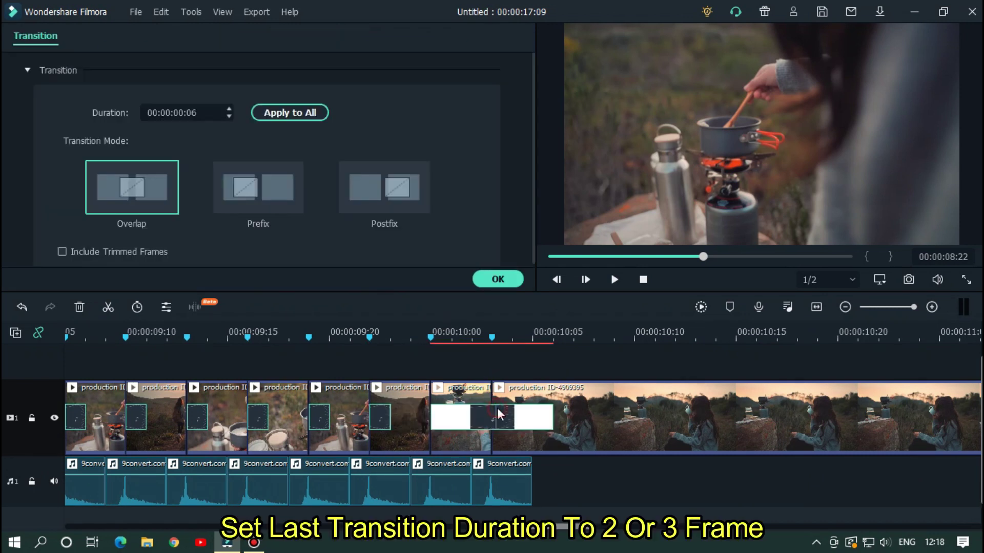
{"action": "left_click", "coordinate": [201, 114]}
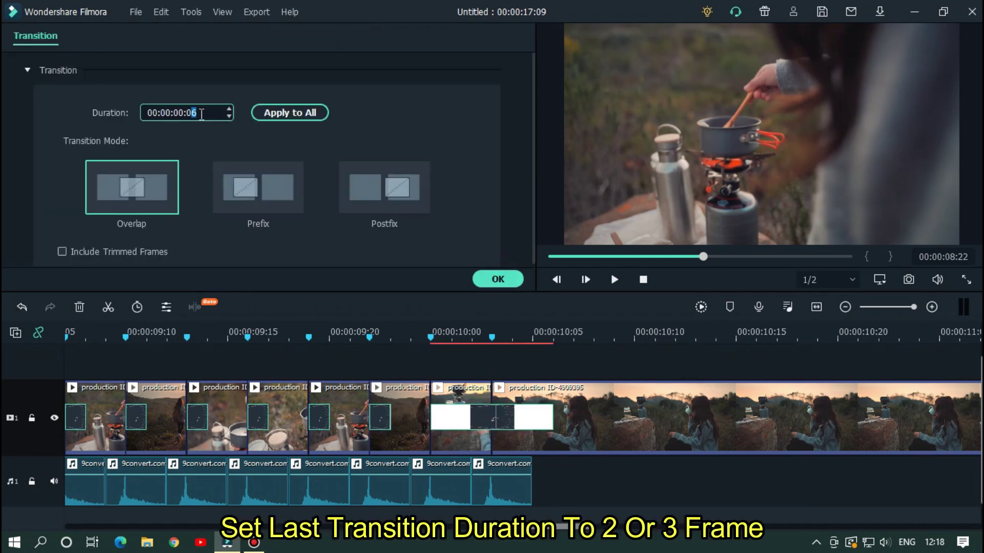
{"action": "type", "text": "2"}
{"action": "left_click", "coordinate": [497, 279]}
Render the timeline preview and play the sequence from the start past the last cut to check the transitions.
{"action": "left_click_drag", "start_coordinate": [621, 322], "coordinate": [363, 306]}
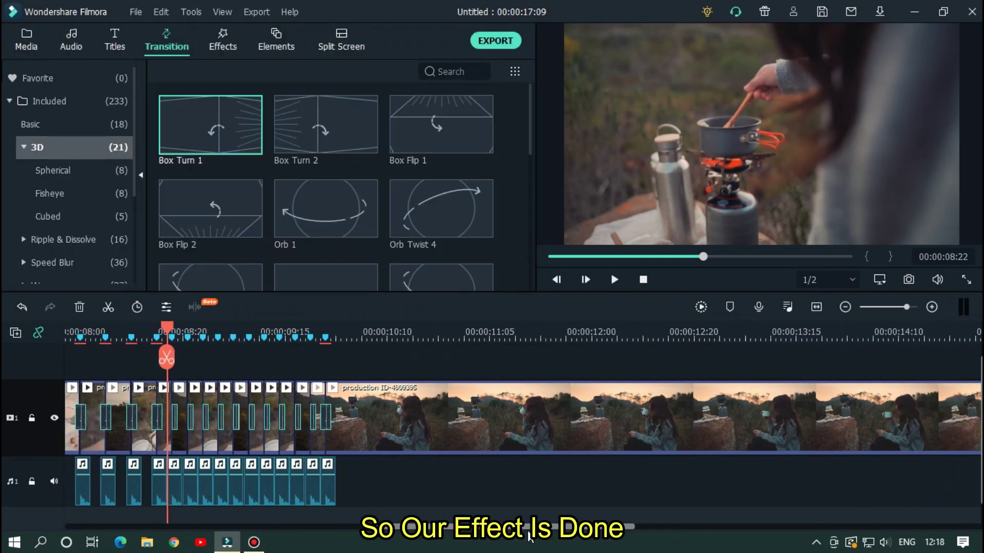
{"action": "scroll", "coordinate": [725, 360], "scroll_direction": "left", "scroll_amount": 10}
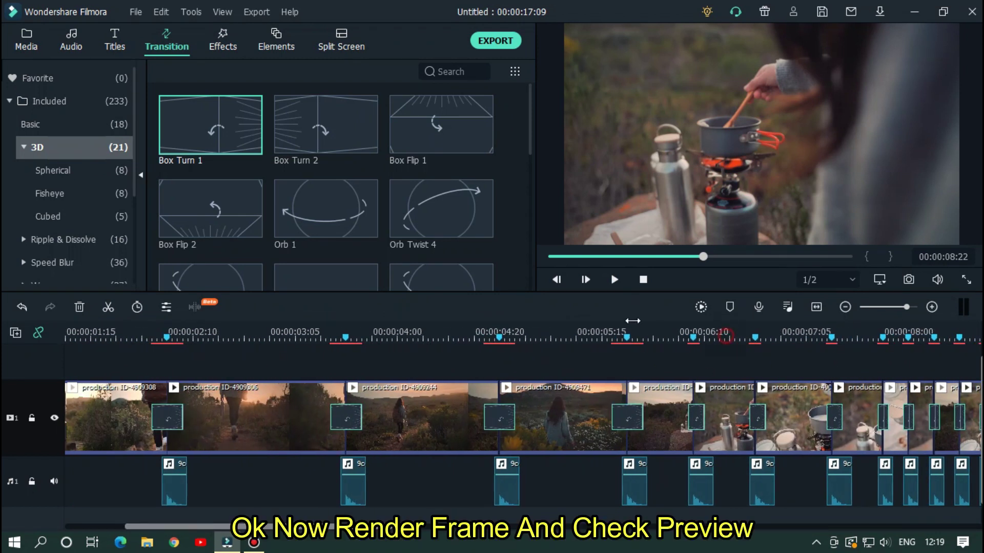
{"action": "scroll", "coordinate": [667, 324], "scroll_direction": "down", "scroll_amount": 2}
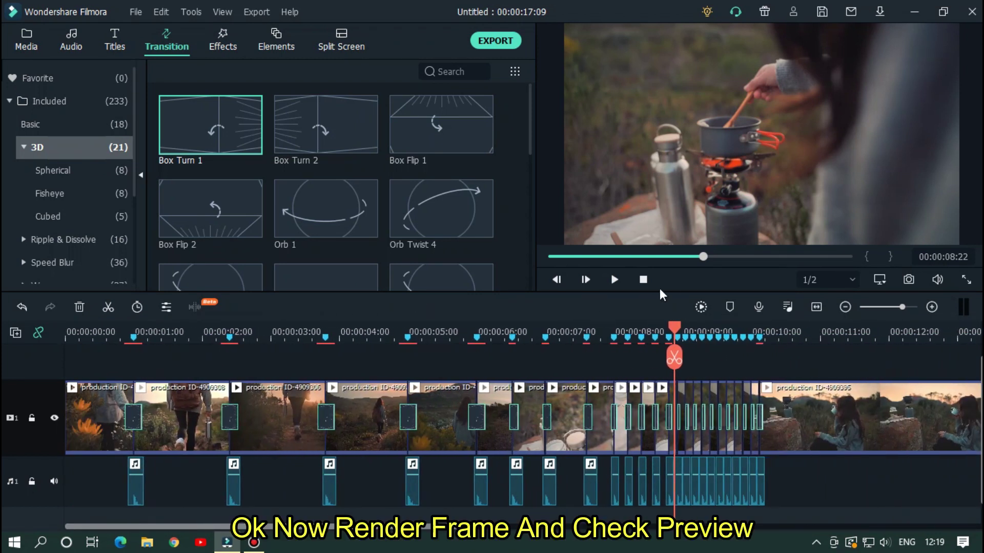
{"action": "left_click", "coordinate": [647, 280]}
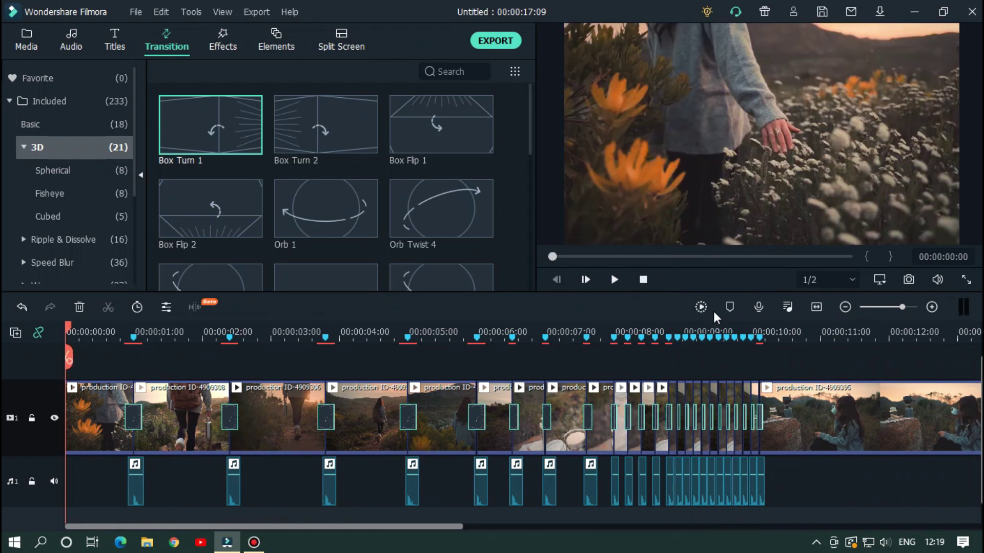
{"action": "left_click", "coordinate": [706, 308]}
{"action": "left_click", "coordinate": [617, 285]}
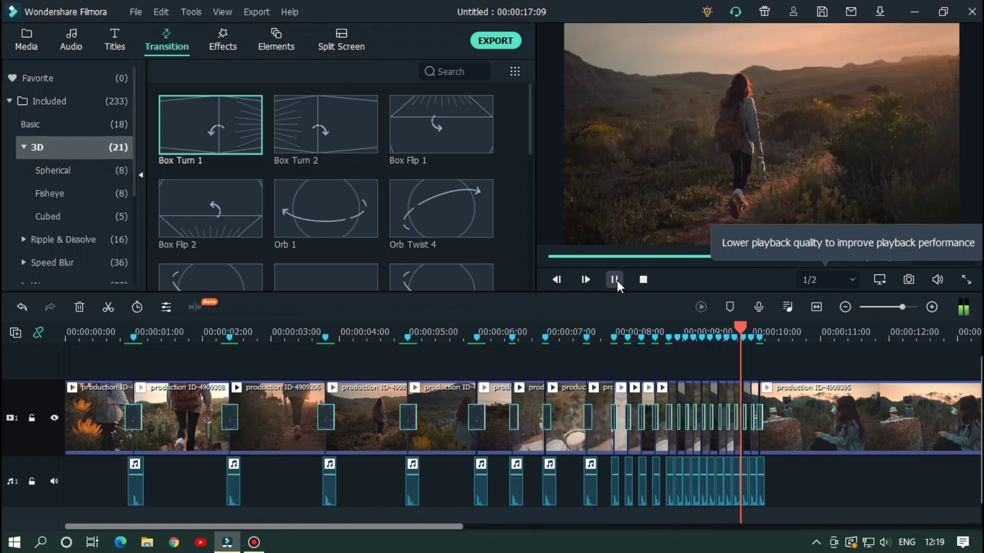
{"action": "left_click", "coordinate": [614, 280]}
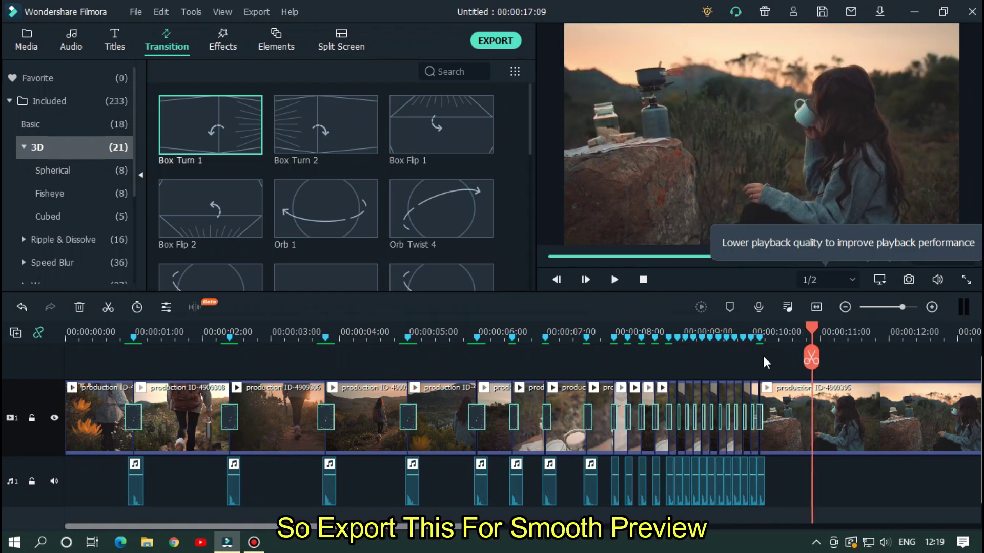
Start exporting the finished sequence.
{"action": "left_click", "coordinate": [764, 357]}
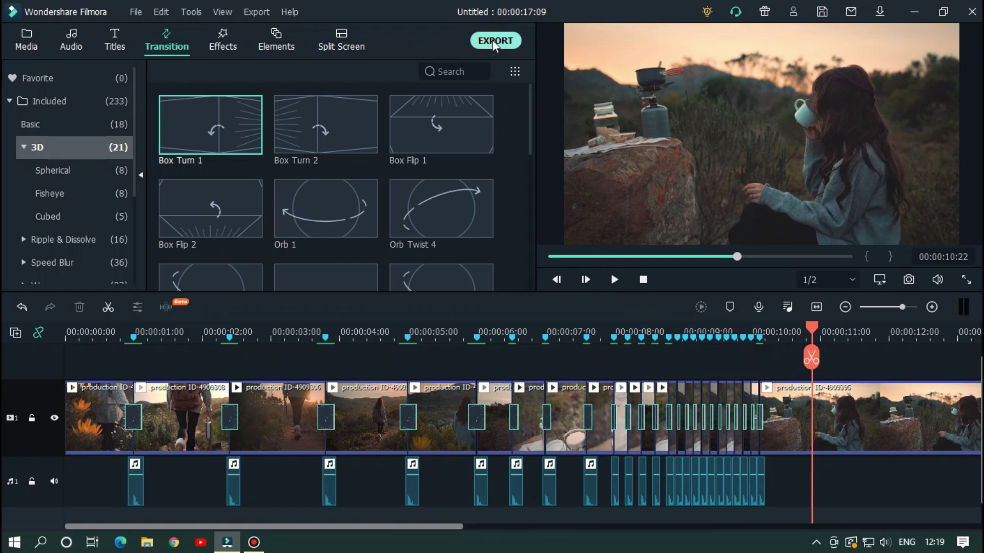
{"action": "left_click", "coordinate": [493, 41]}
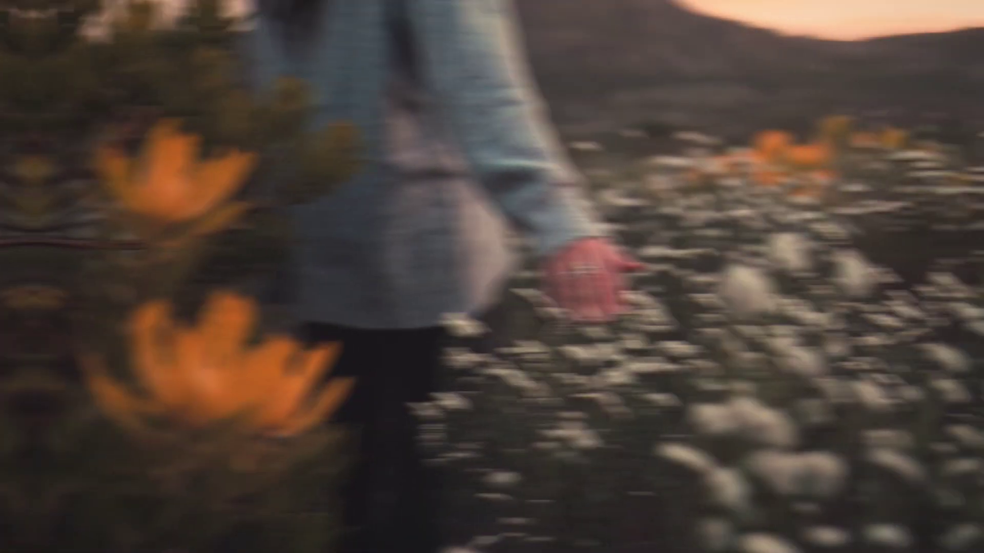